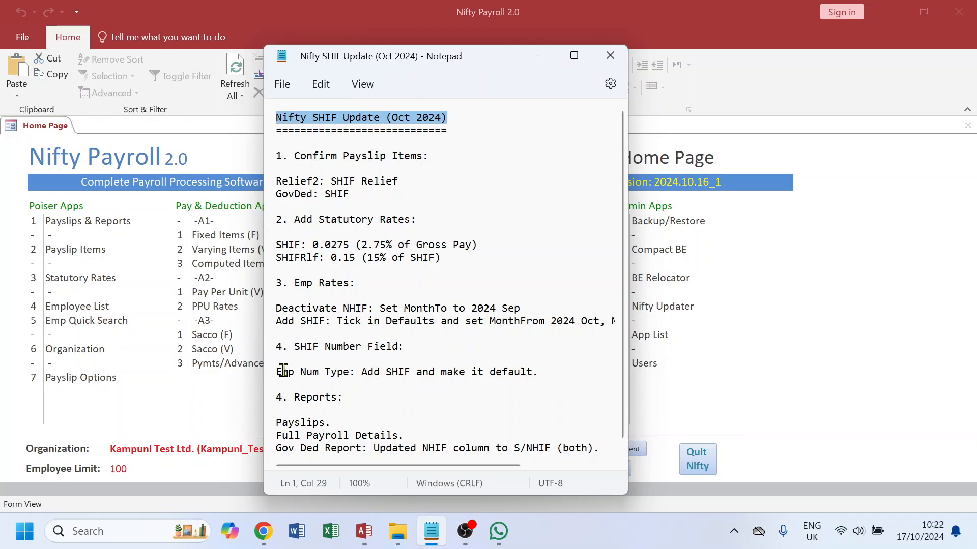
Step: Renumber the Reports heading to 5 in the SHIF update notes and save the file
text(5)
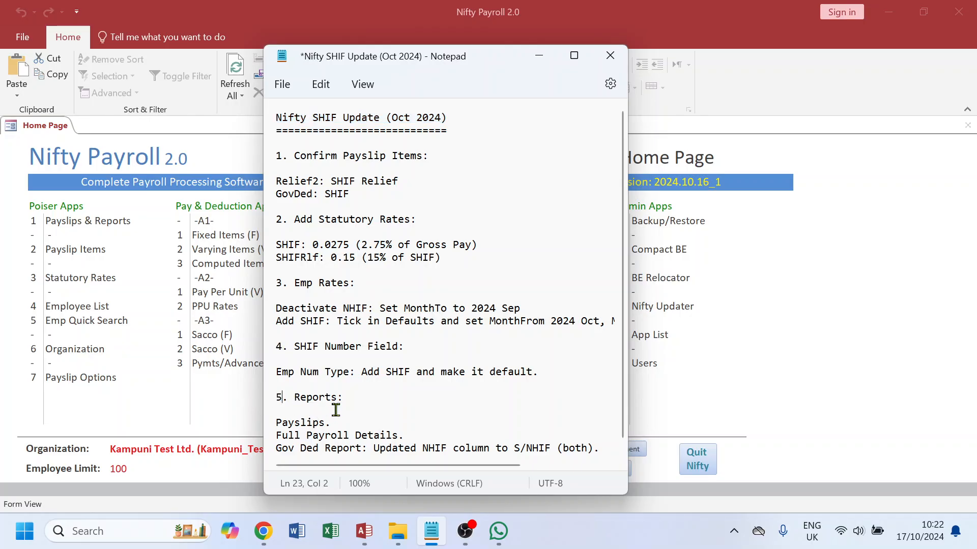
click(283, 85)
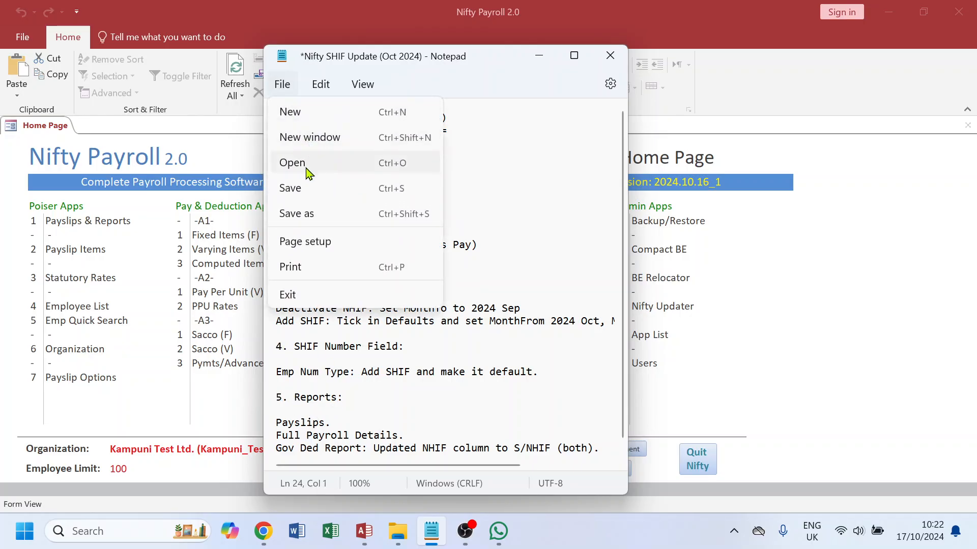
click(300, 189)
click(396, 184)
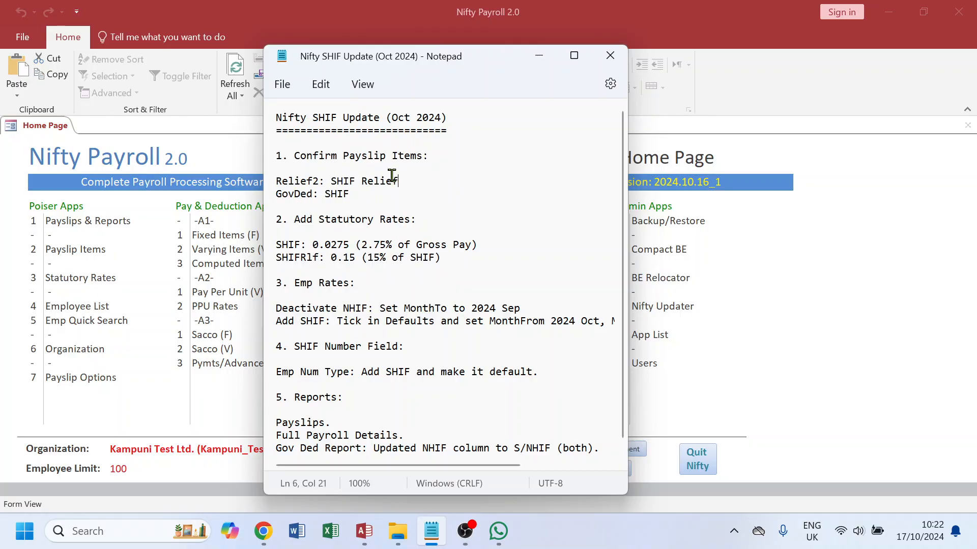
Step: Highlight and read the 'Confirm Payslip Items' instructions in the update notes
drag(432, 156, 301, 157)
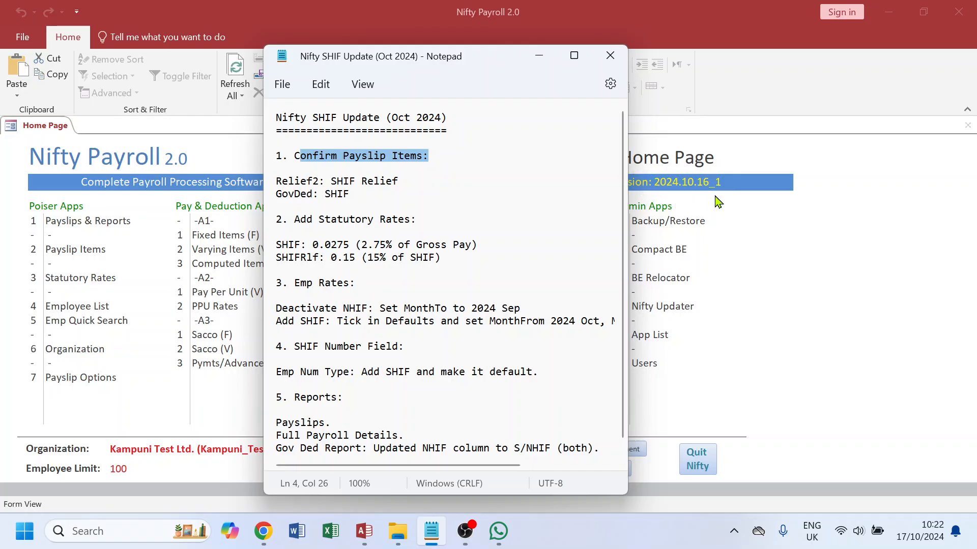
click(751, 244)
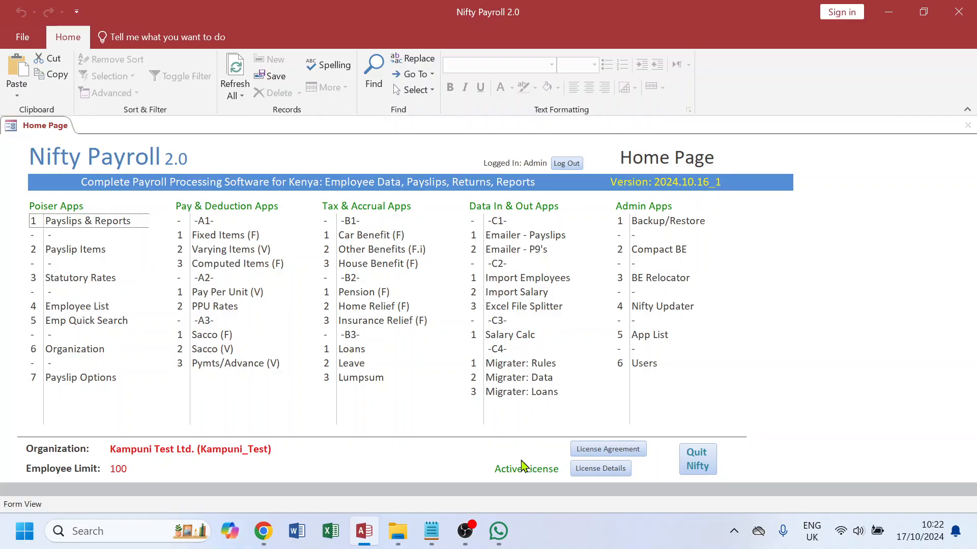
click(432, 531)
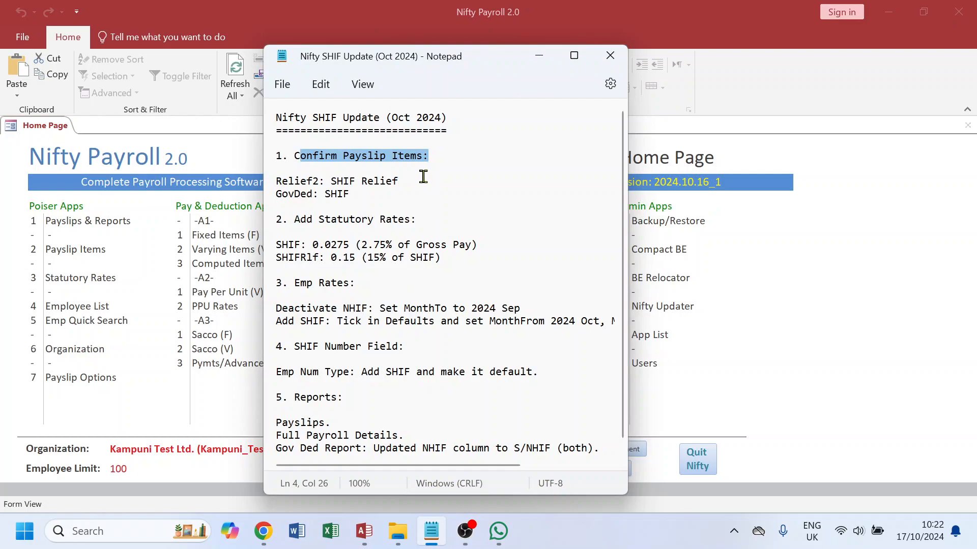
click(437, 164)
mouse_move(437, 157)
mouse_down()
mouse_move(331, 158)
mouse_move(445, 156)
mouse_up()
click(365, 164)
Step: Open Payslip Items, view by SectionID, check the SHIF items under Relief2 and Gov_Ded, then close the form
double_click(77, 250)
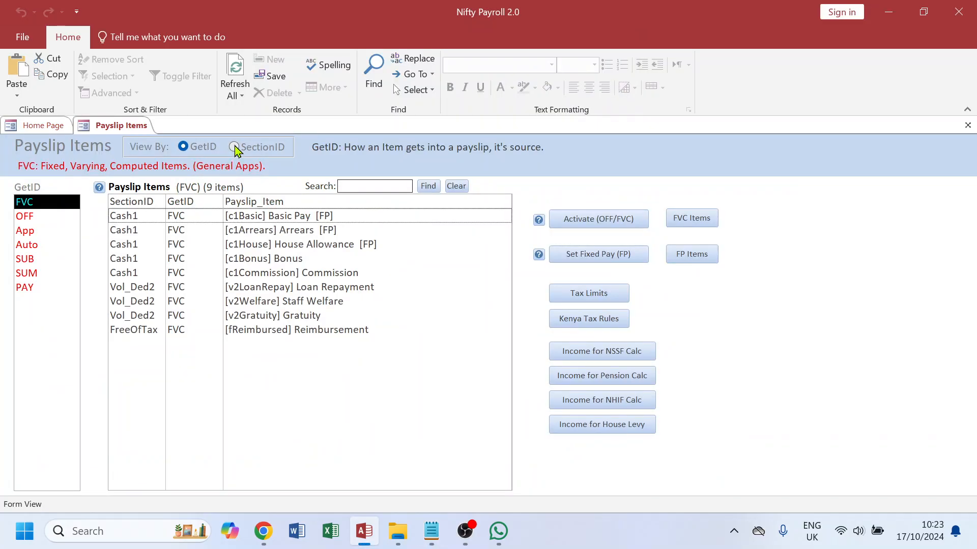
click(235, 148)
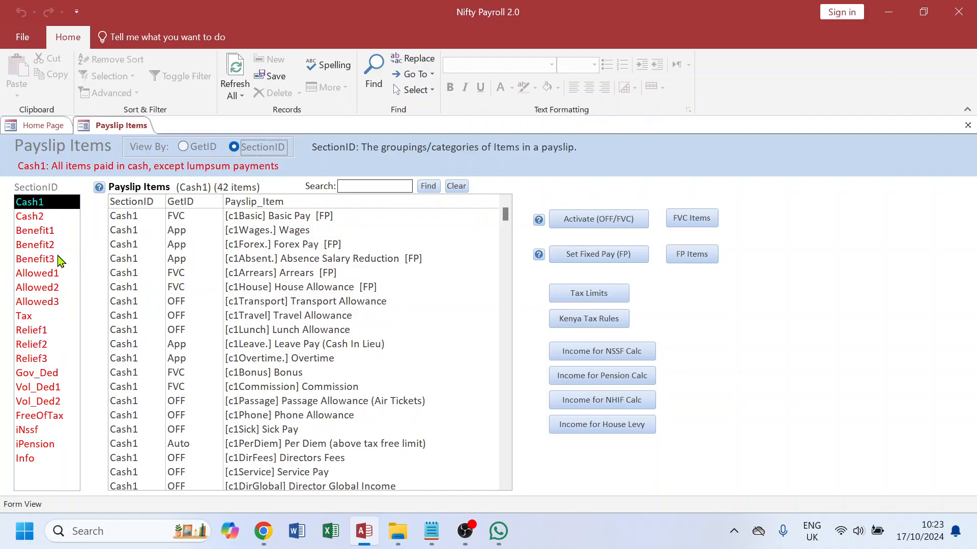
click(34, 346)
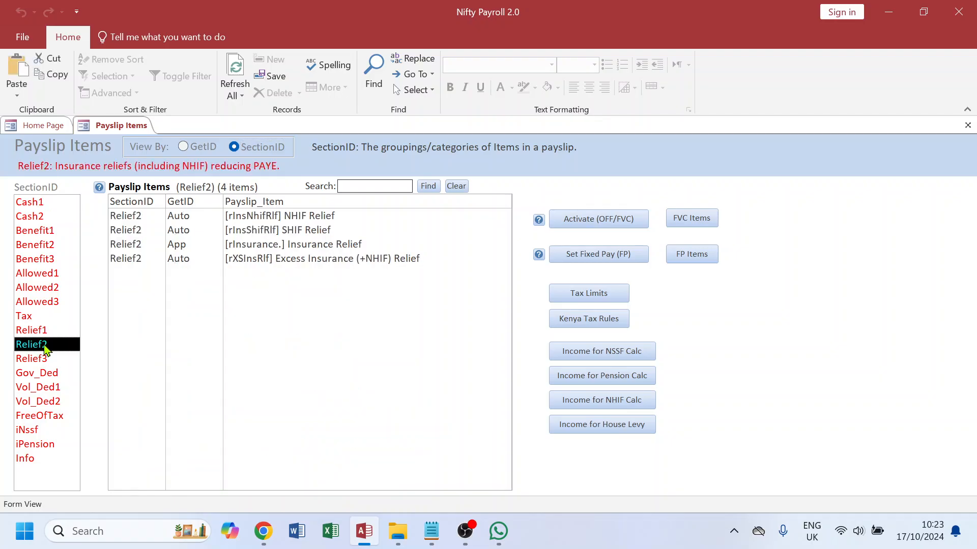
click(303, 231)
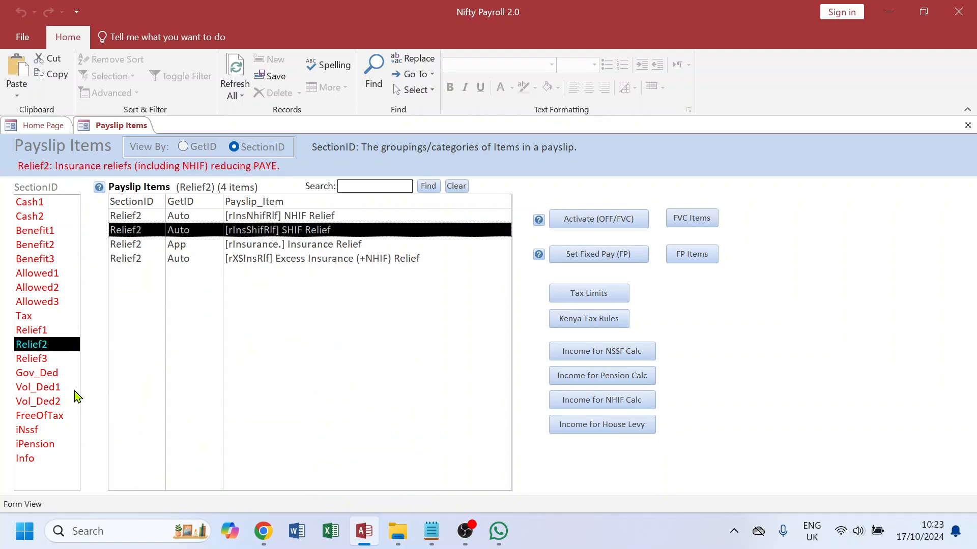
click(45, 376)
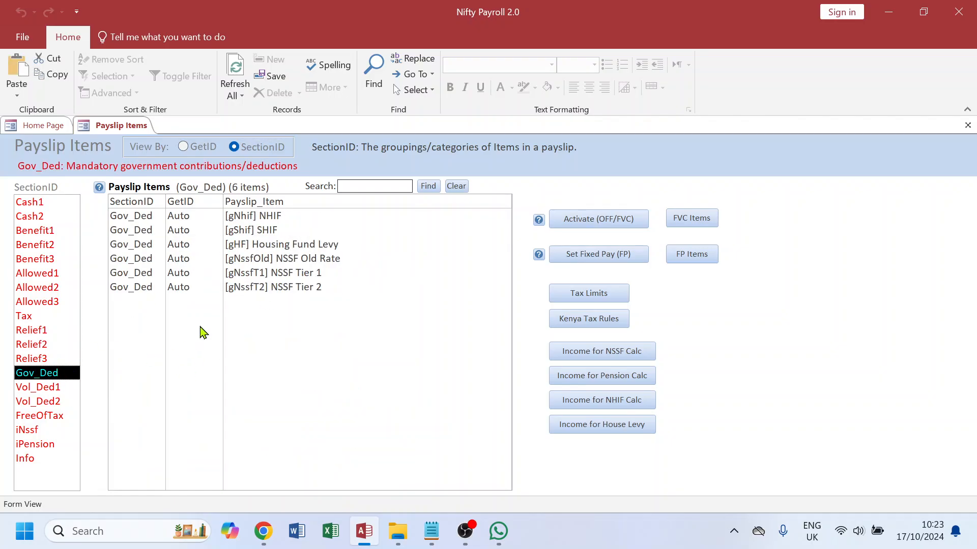
click(264, 235)
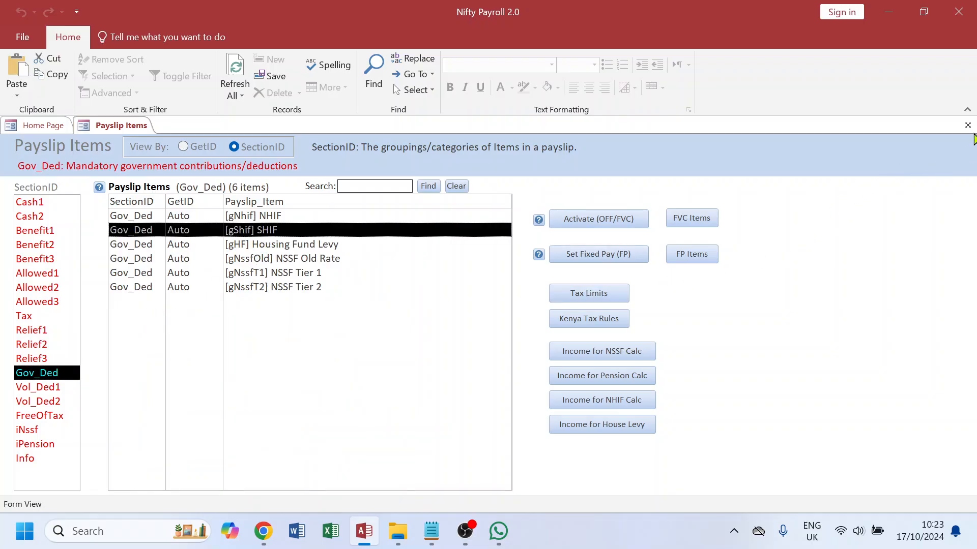
click(968, 125)
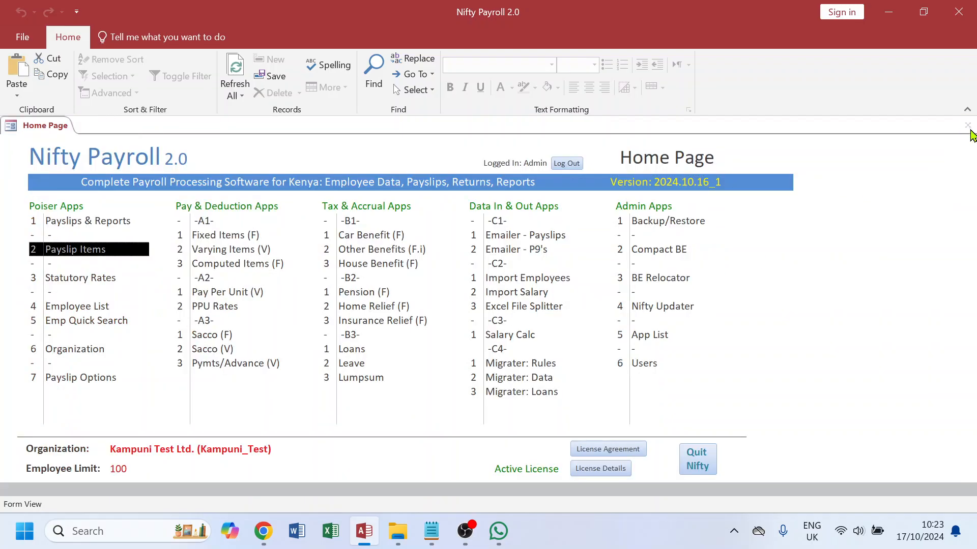
Step: Read the 'Add Statutory Rates' instructions for SHIF and SHIFRlf in the update notes
click(437, 543)
click(378, 220)
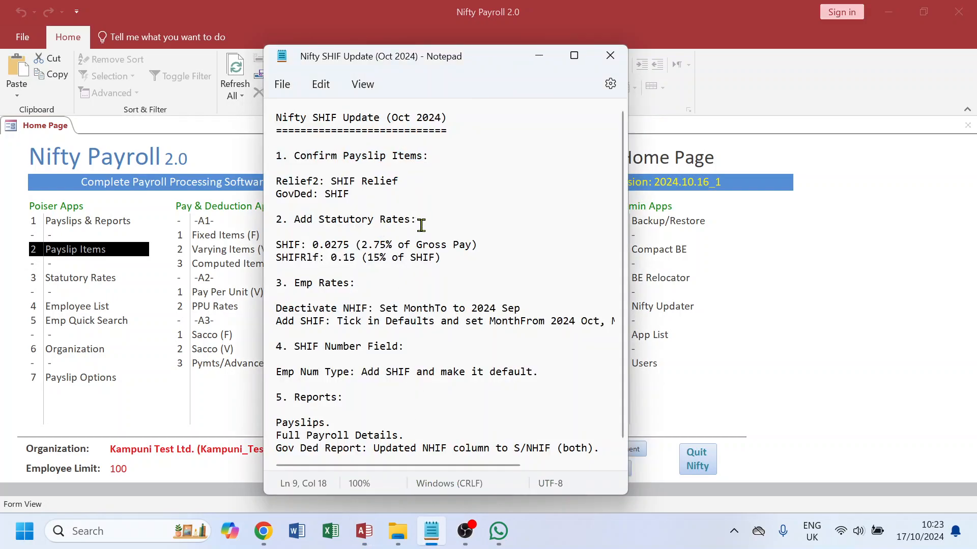
drag(420, 221, 272, 225)
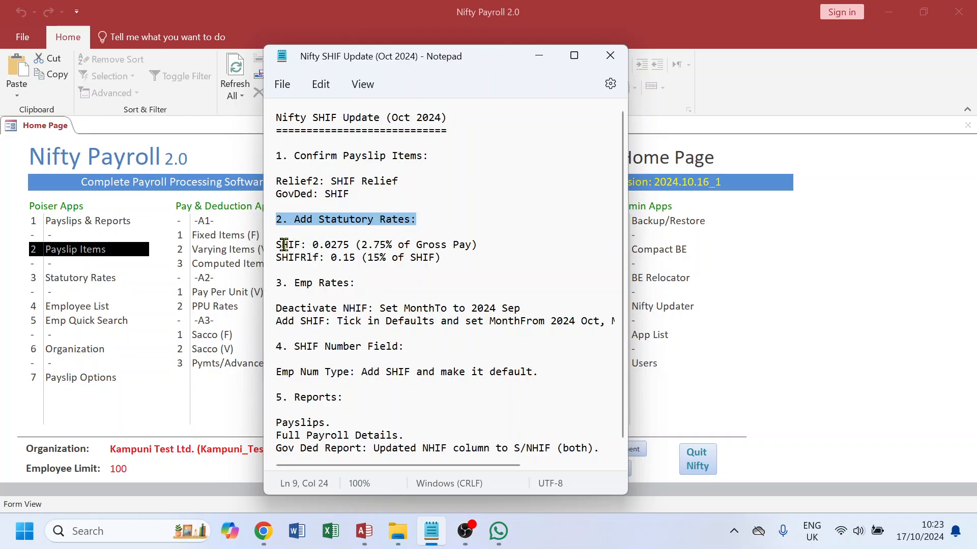
drag(277, 246, 268, 266)
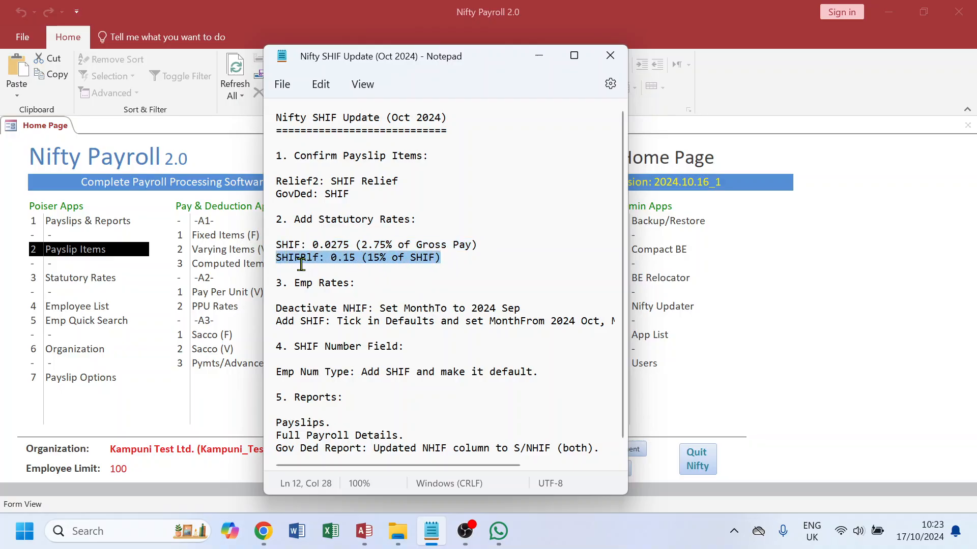
Step: Open Statutory Rates and unlock the form for editing
click(83, 282)
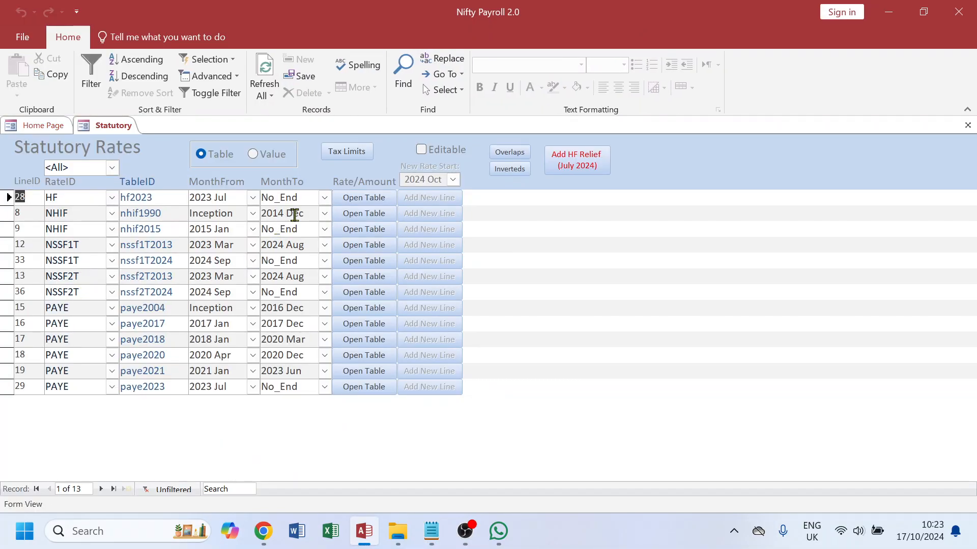
click(421, 151)
click(554, 350)
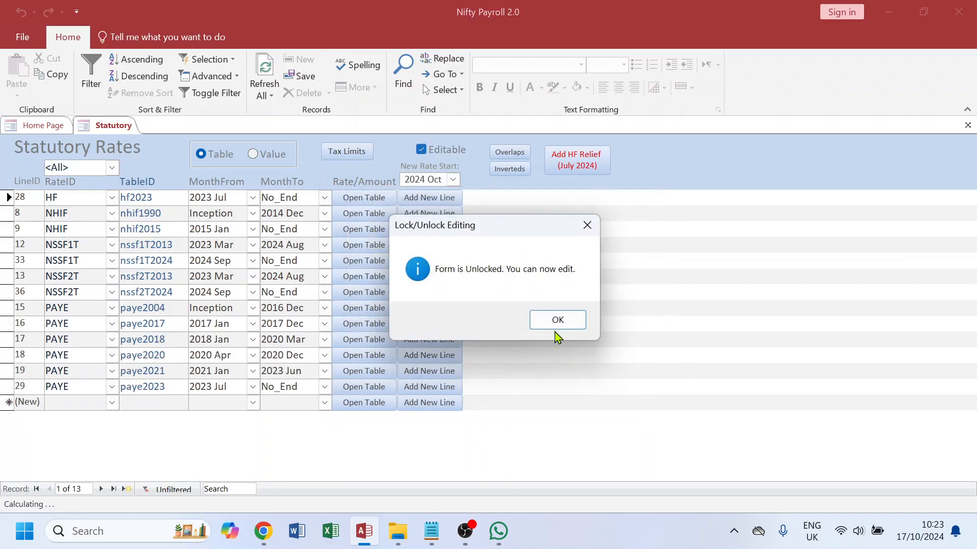
click(559, 320)
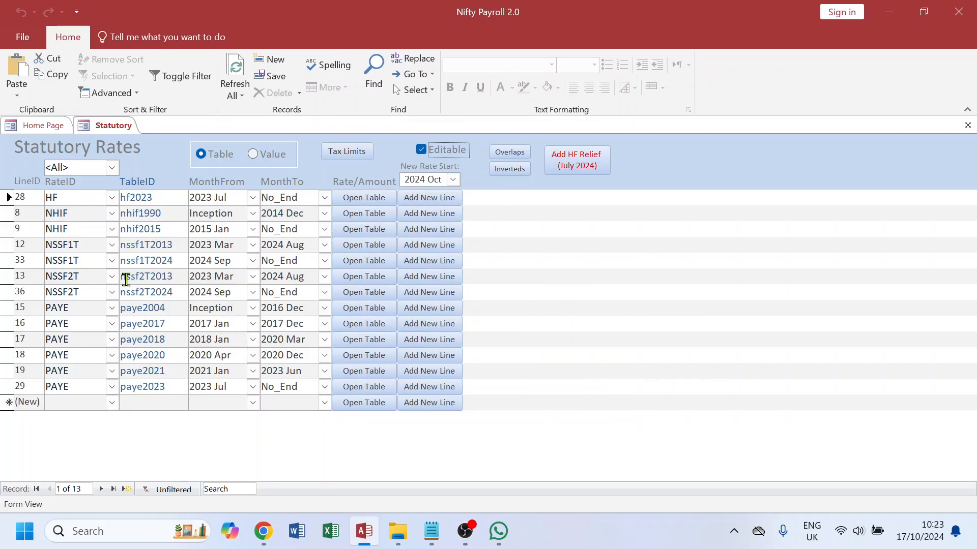
Step: Set the MonthTo of the NHIF nhif2015 line to 2024 Sep
double_click(72, 230)
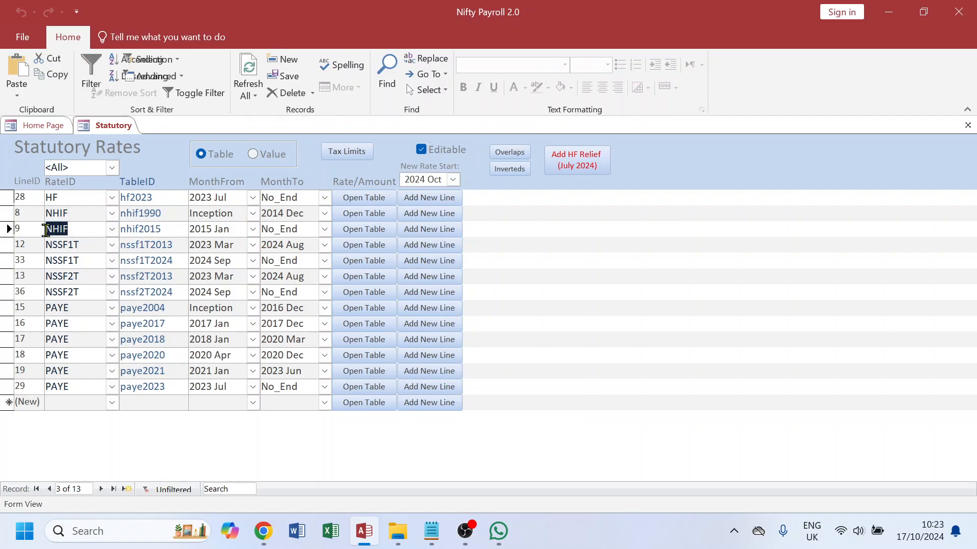
double_click(305, 230)
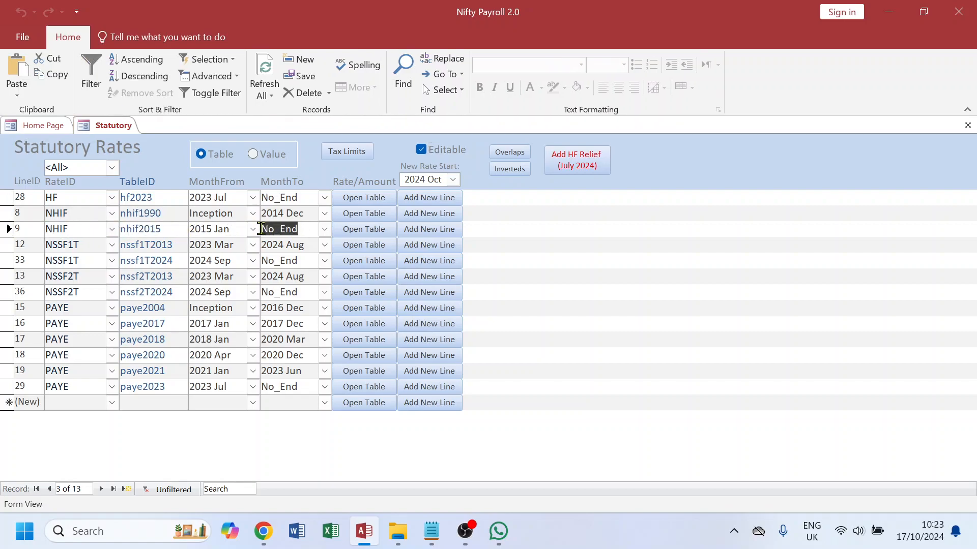
drag(229, 229, 189, 230)
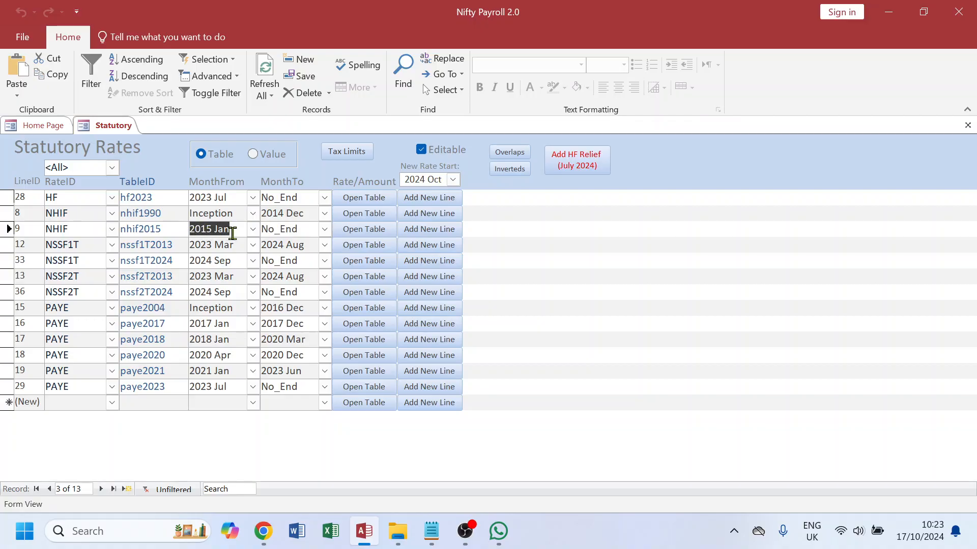
drag(165, 229, 120, 230)
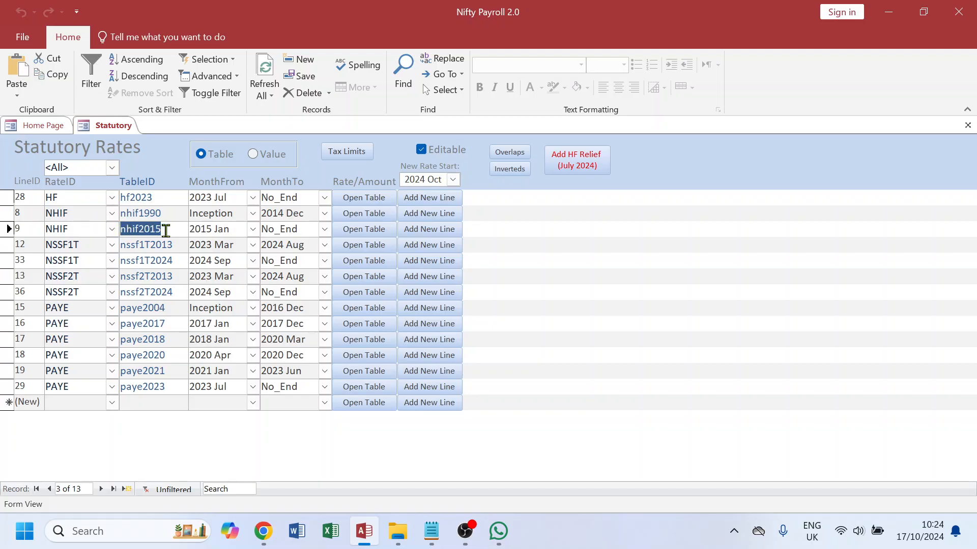
drag(300, 230, 252, 229)
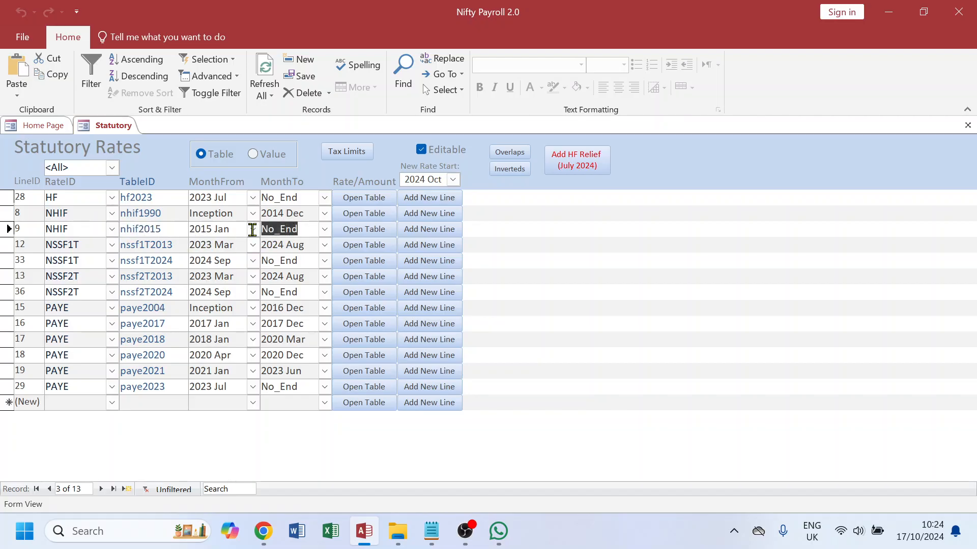
text(2024 sep)
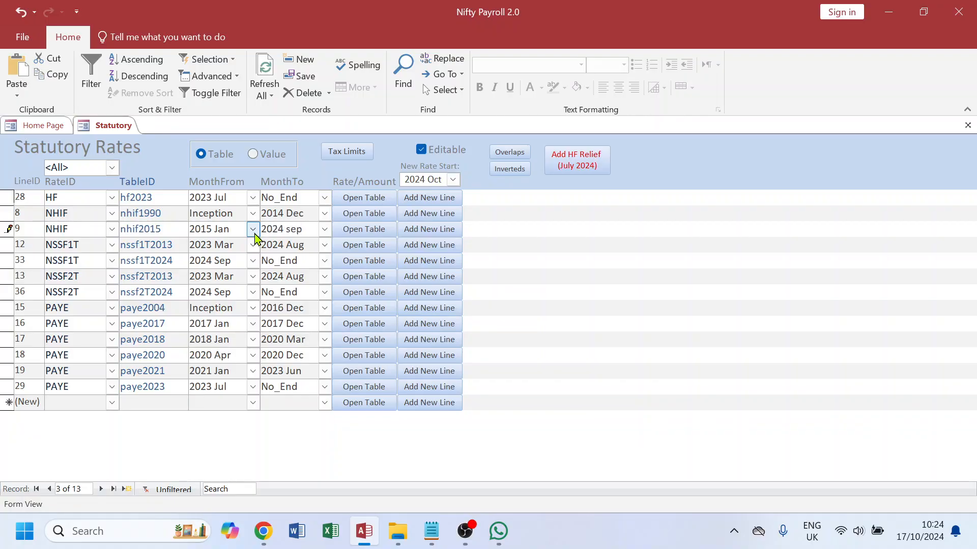
click(276, 247)
click(306, 230)
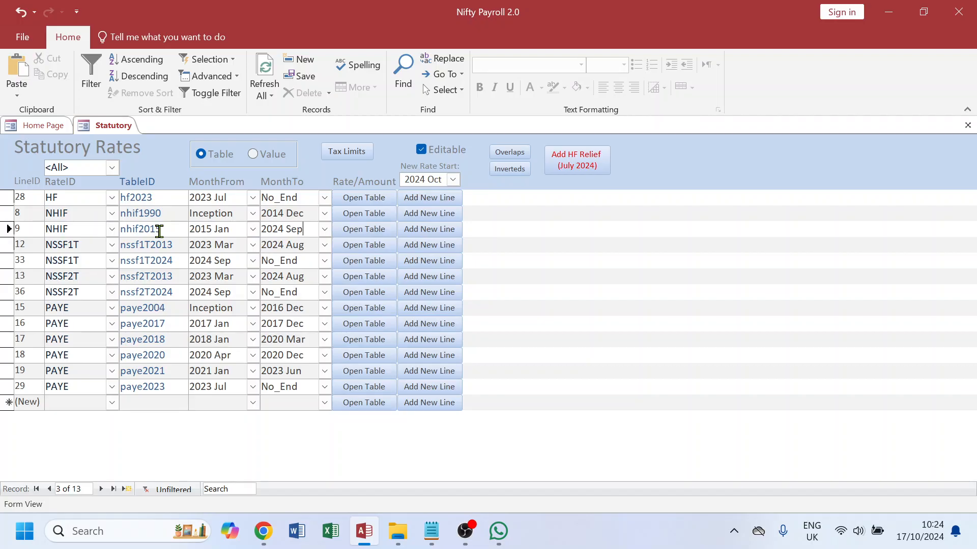
Step: Switch to value-based rates and inspect the SHIF line's start month, end month and rate
click(254, 155)
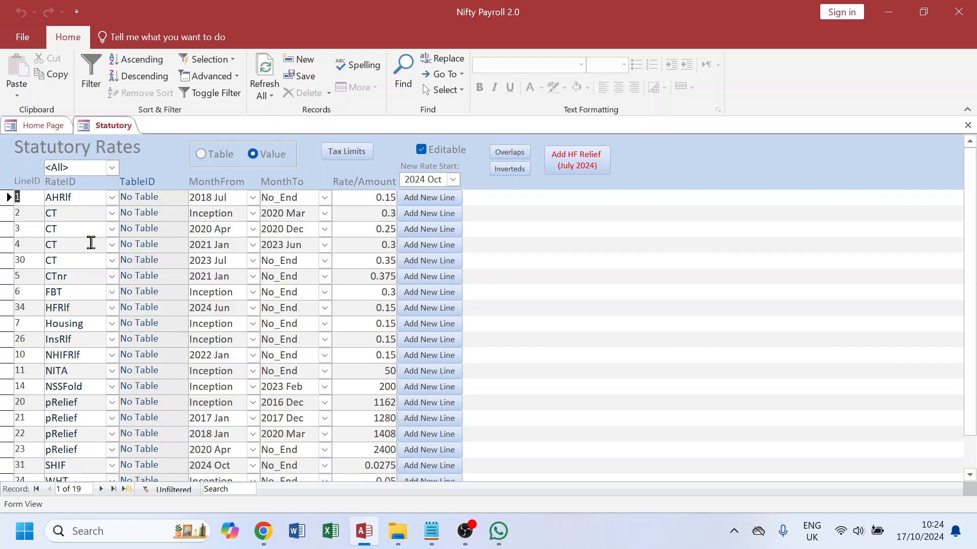
scroll(87, 372, down, 1)
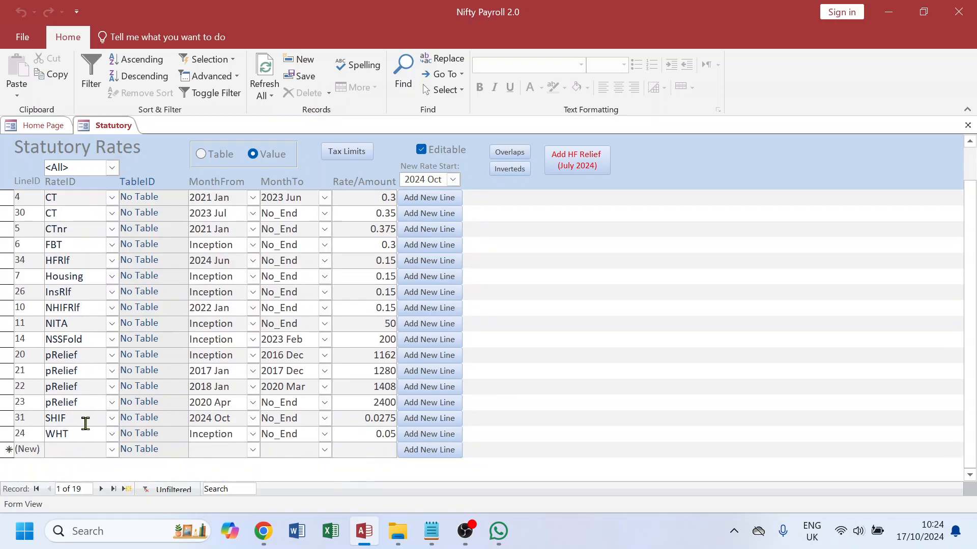
click(44, 422)
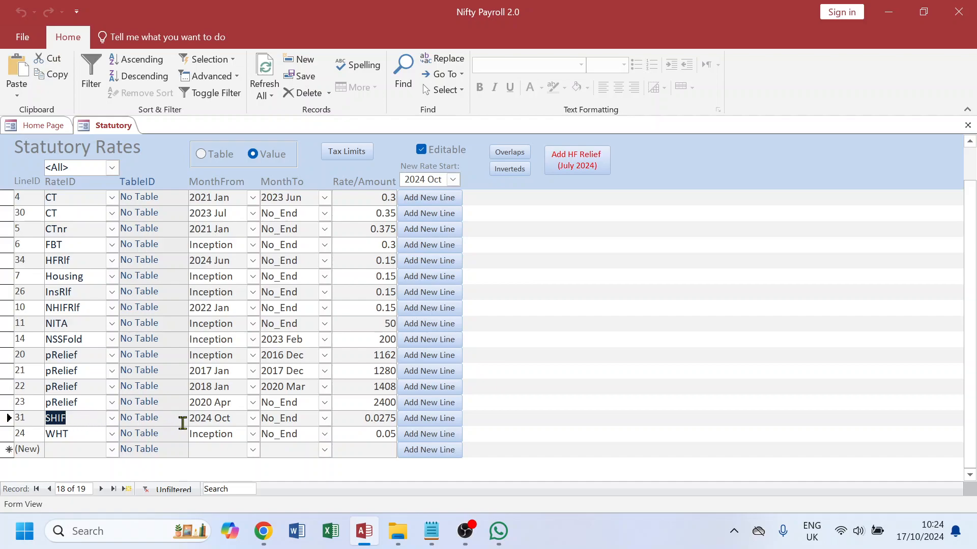
drag(236, 419, 194, 421)
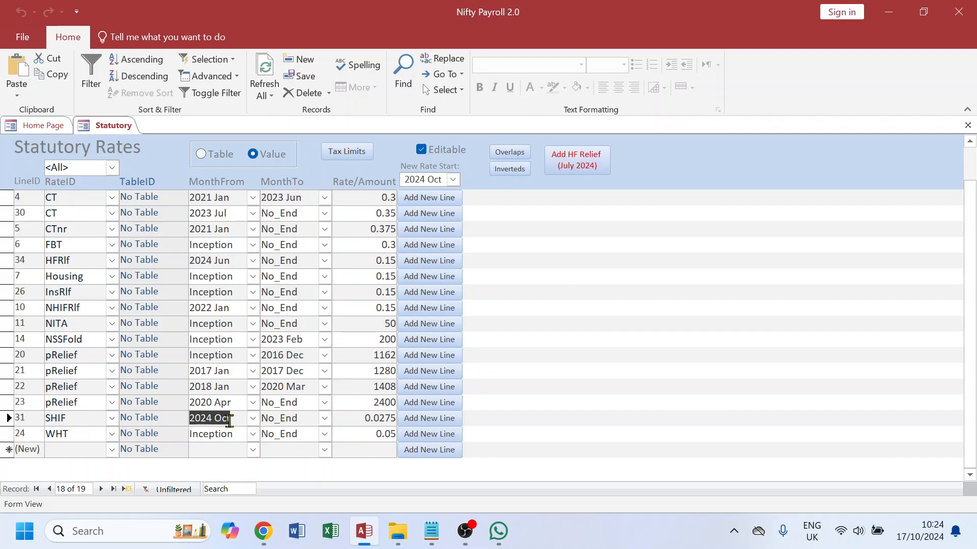
text(202)
drag(303, 418, 258, 419)
drag(351, 418, 396, 421)
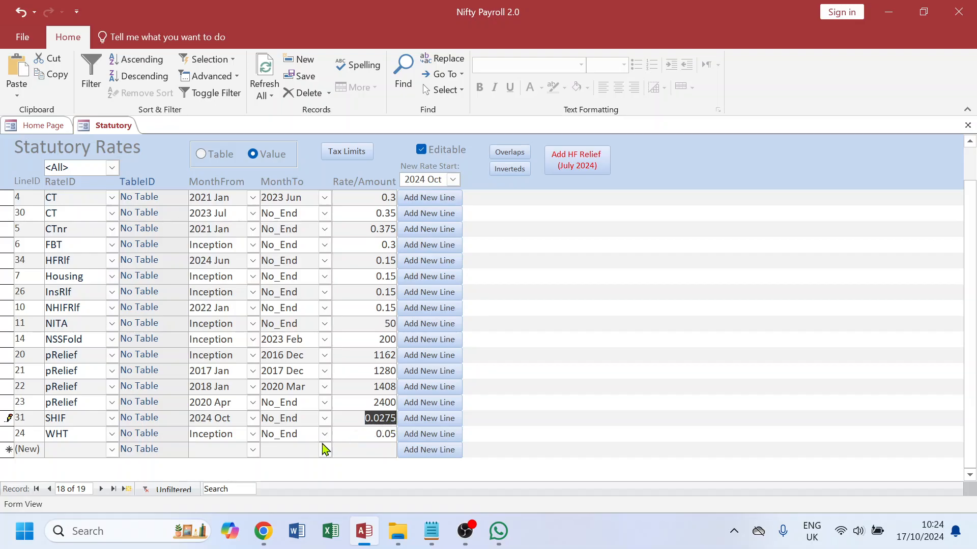
click(84, 434)
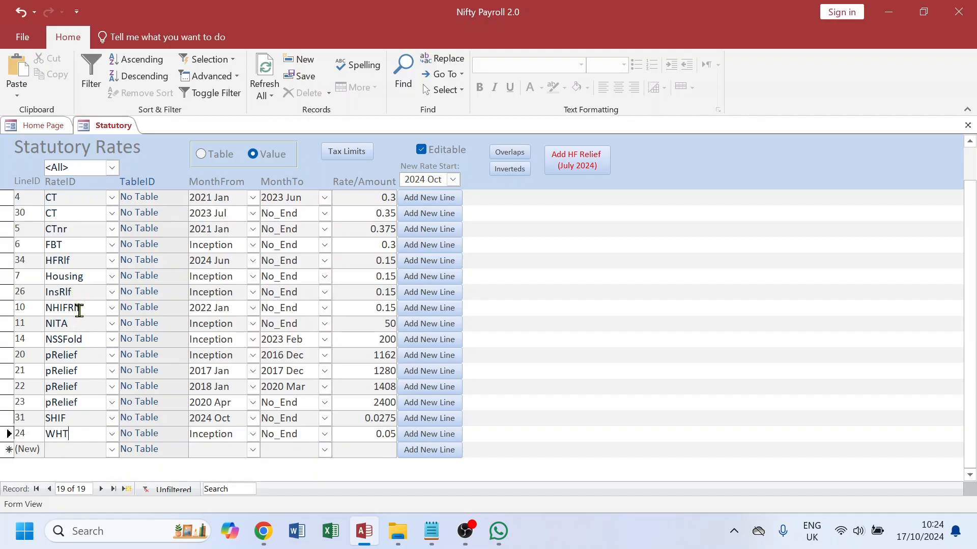
Step: Inspect the NHIFRlf line's end month and the new rate start setting
click(61, 450)
drag(86, 307, 40, 307)
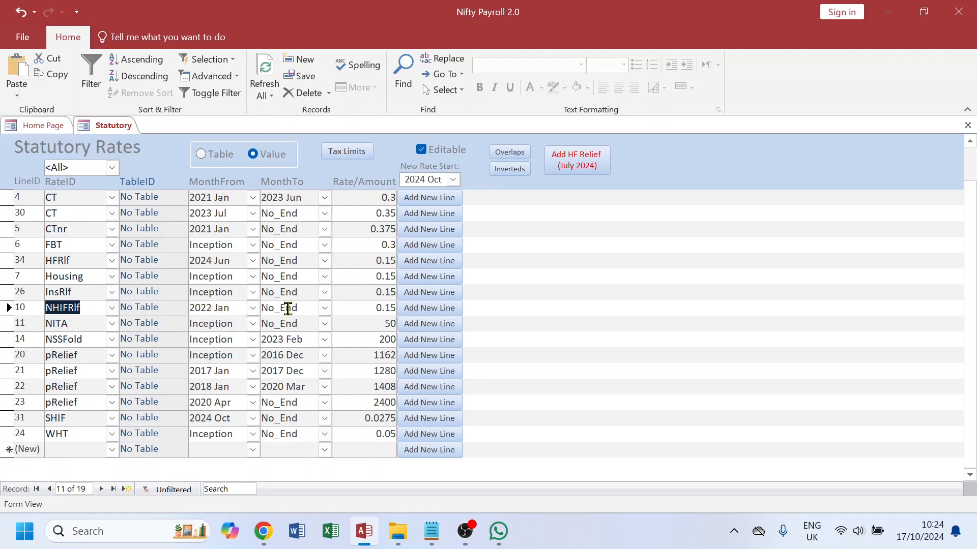
drag(302, 308, 261, 307)
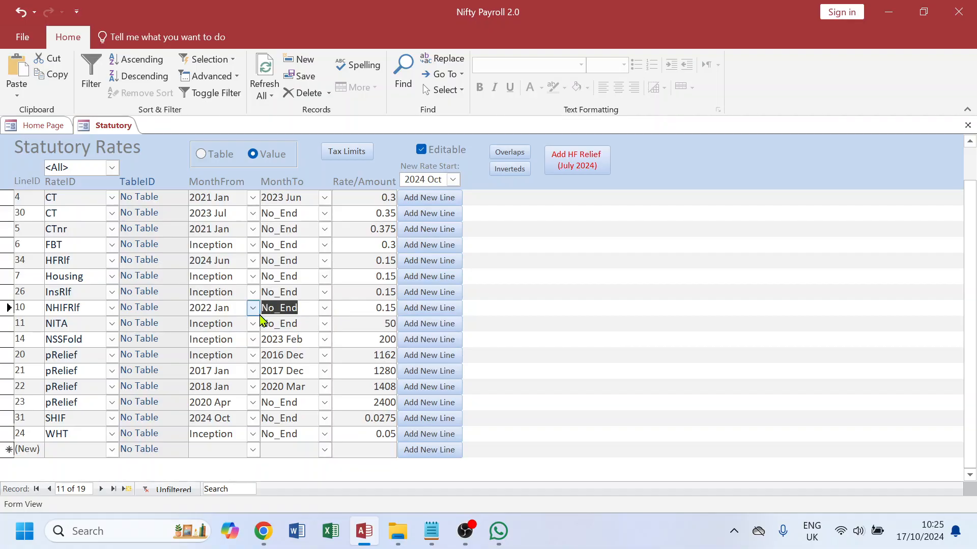
drag(447, 181, 402, 180)
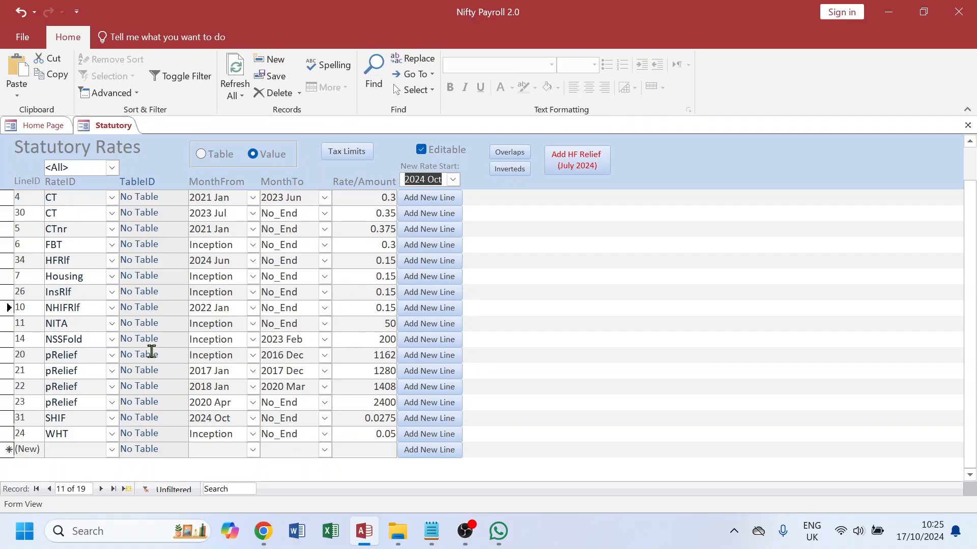
Step: Add a new rate line from the NHIFRlf line using the 2024 Oct new rate start month, confirming both prompts
drag(91, 309, 46, 308)
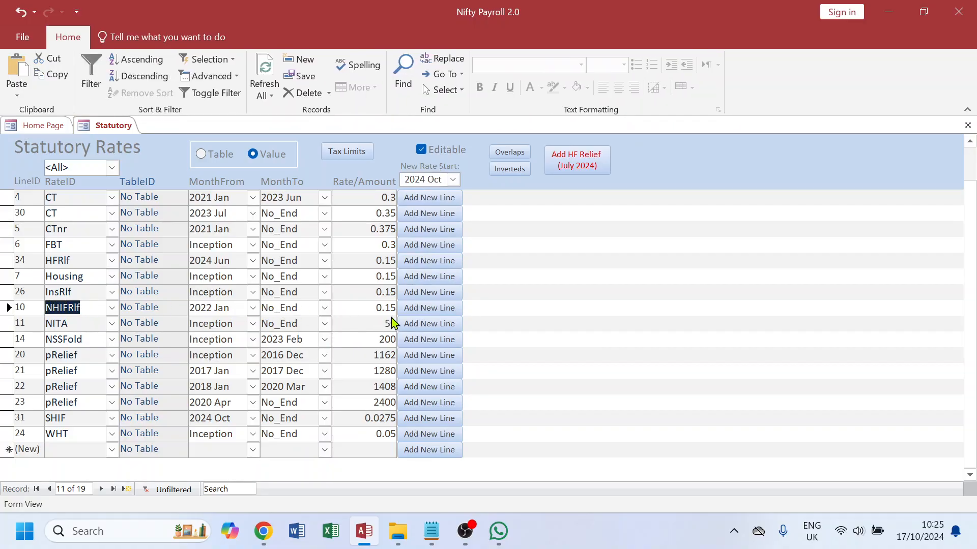
click(435, 309)
click(547, 336)
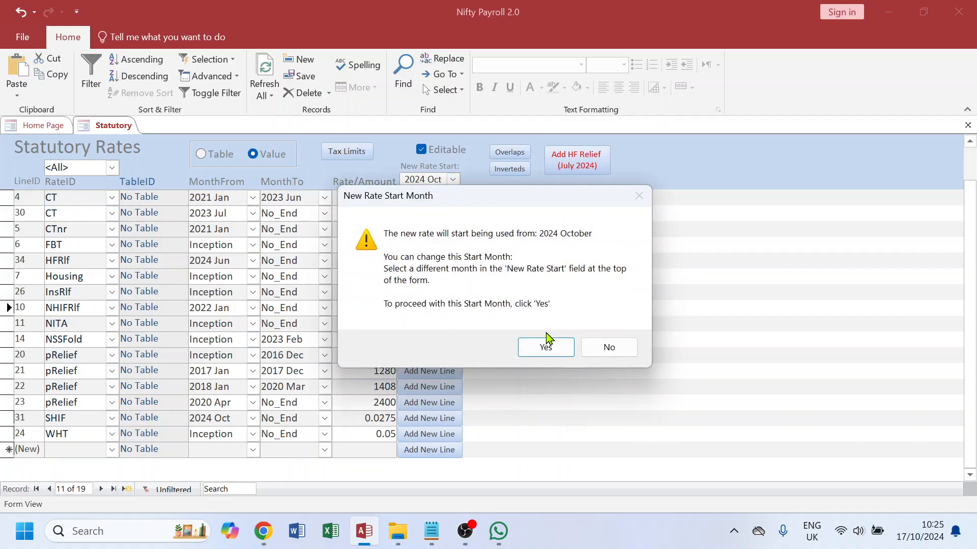
click(546, 347)
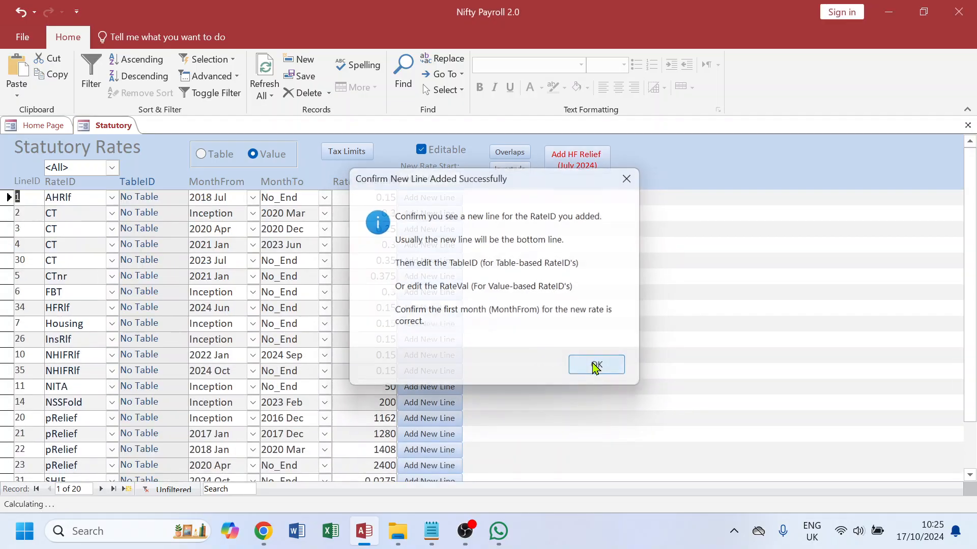
click(599, 365)
Step: Change the new 2024 Oct line's RateID to SHIFRlf
drag(83, 356, 46, 370)
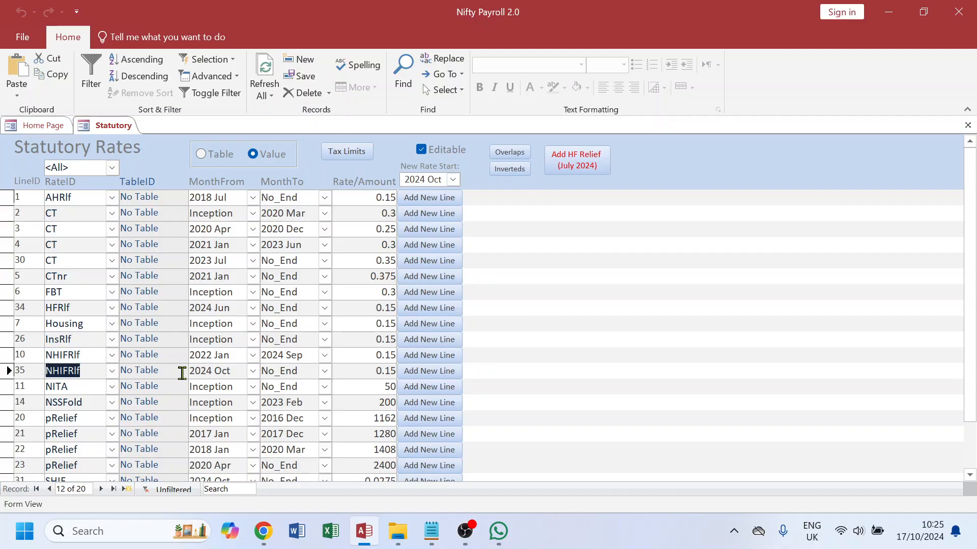
drag(304, 355, 191, 371)
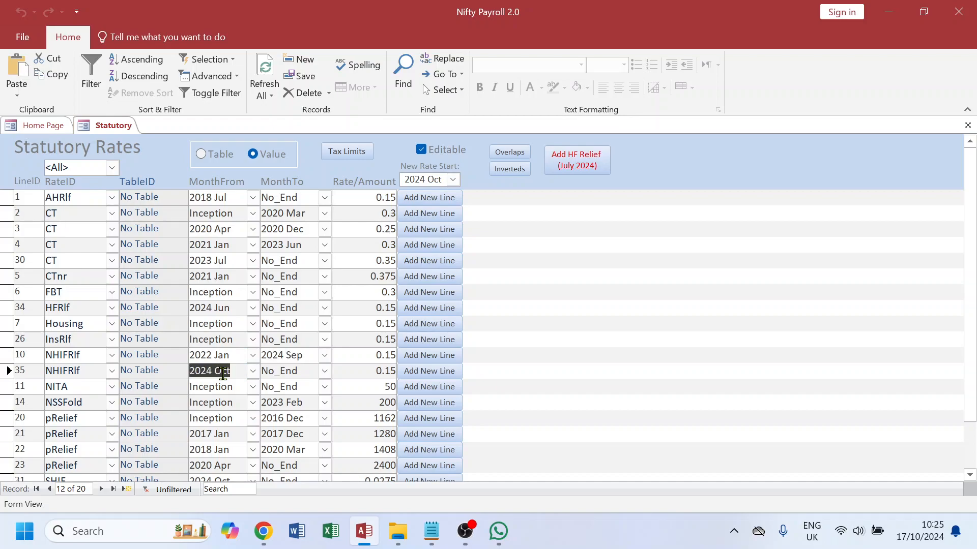
click(112, 376)
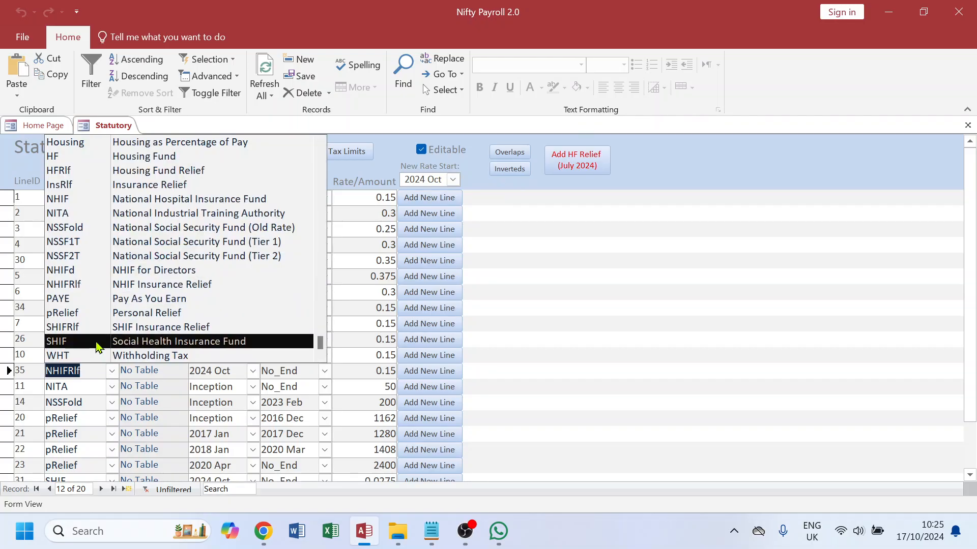
click(74, 327)
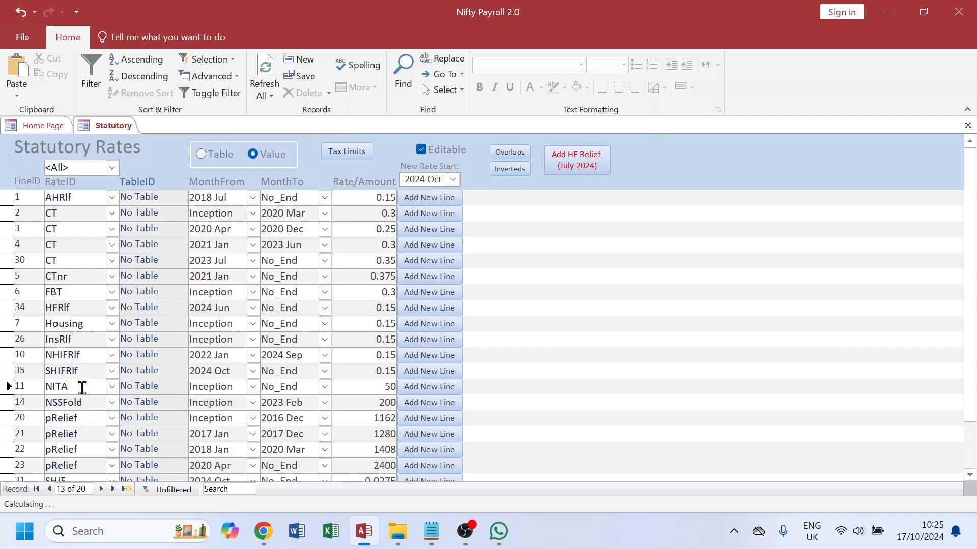
Step: Review the NHIFRlf and SHIFRlf lines' months and rates, then close the Statutory Rates form
drag(83, 356, 40, 360)
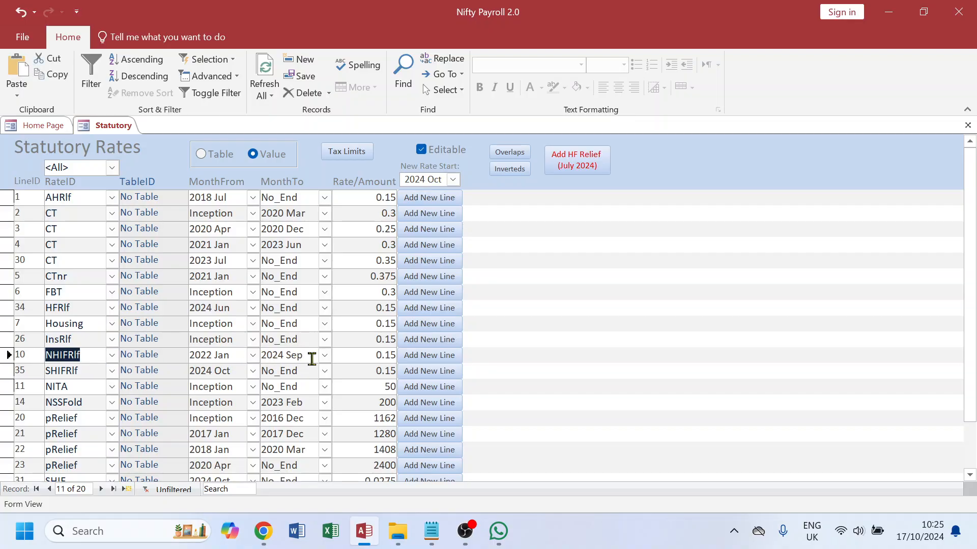
drag(89, 373, 41, 373)
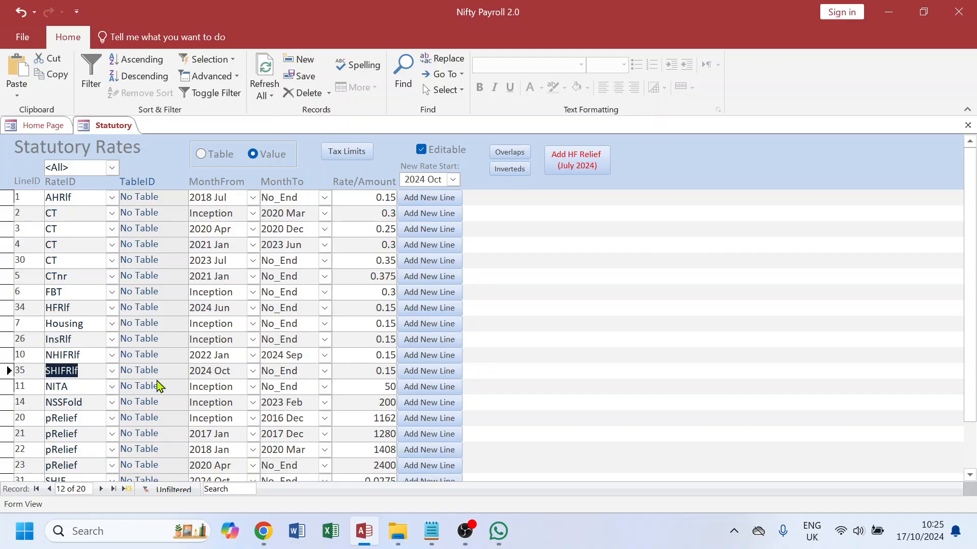
key(Tab)
key(Tab)
key(Tab)
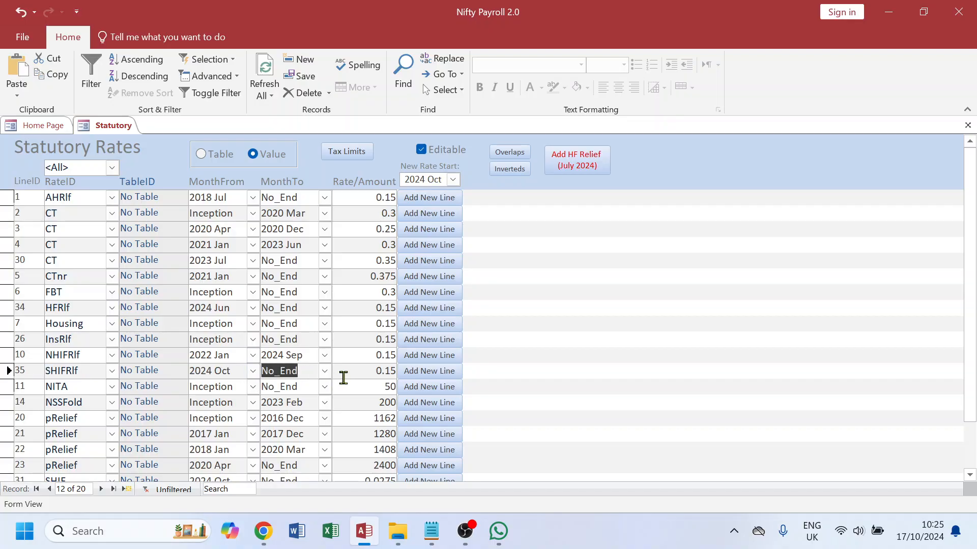
key(Up)
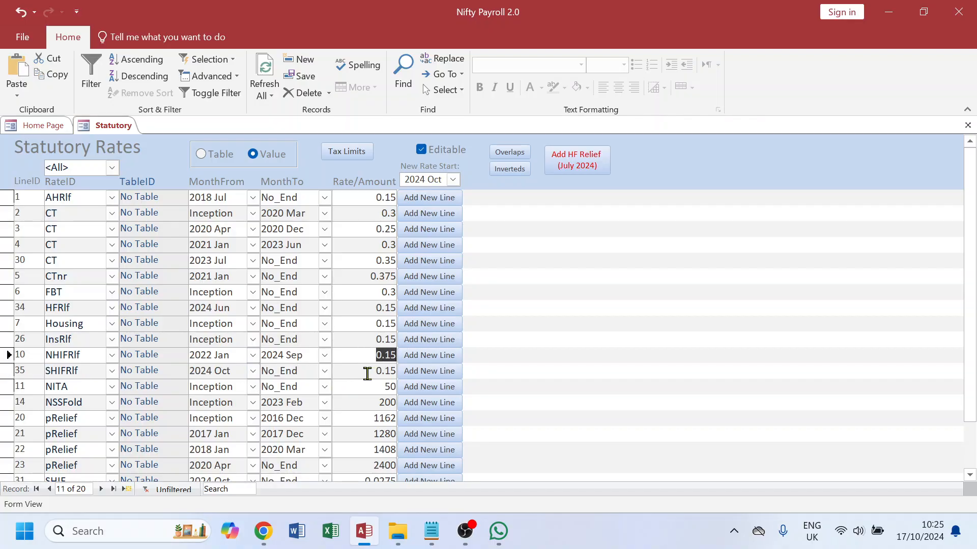
click(967, 125)
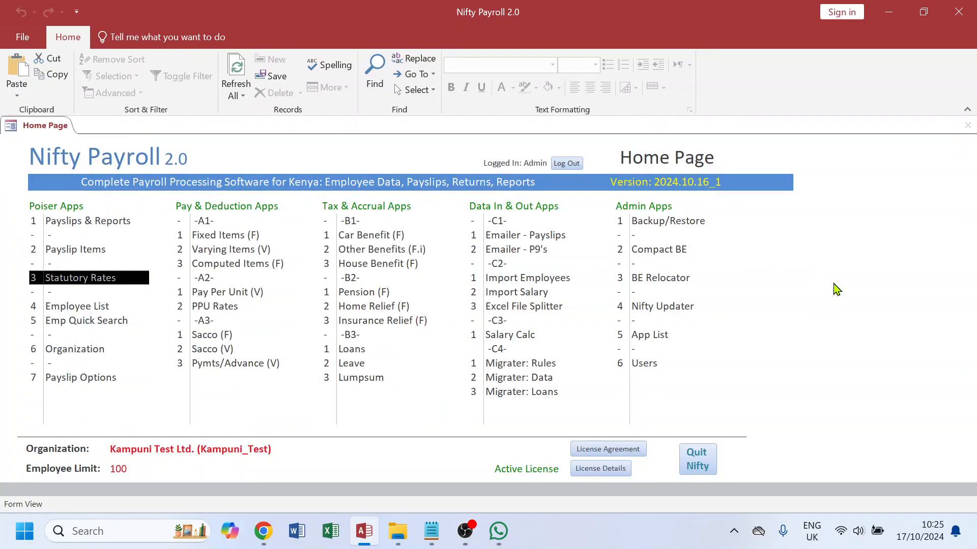
Step: Switch to Notepad and read the checklist's Emp Rates section
click(431, 531)
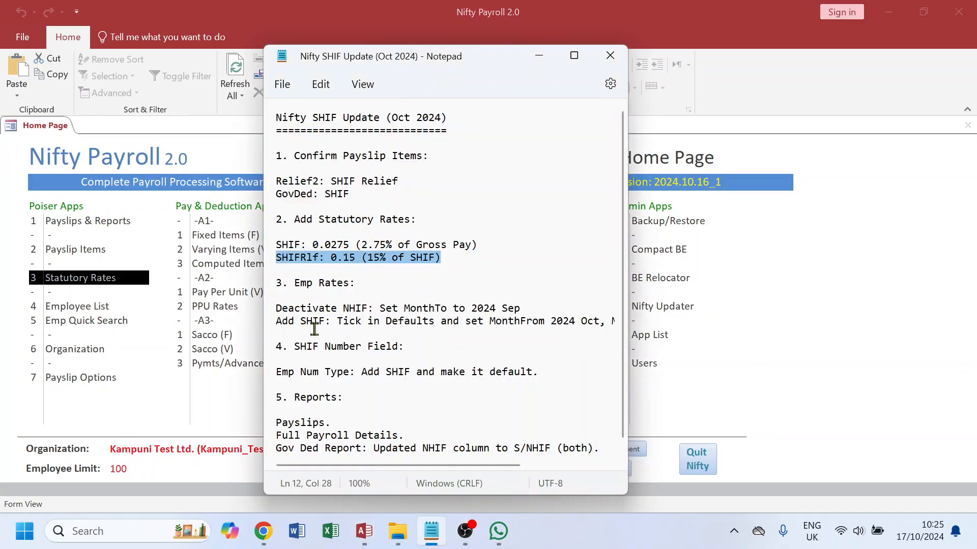
drag(359, 284, 272, 288)
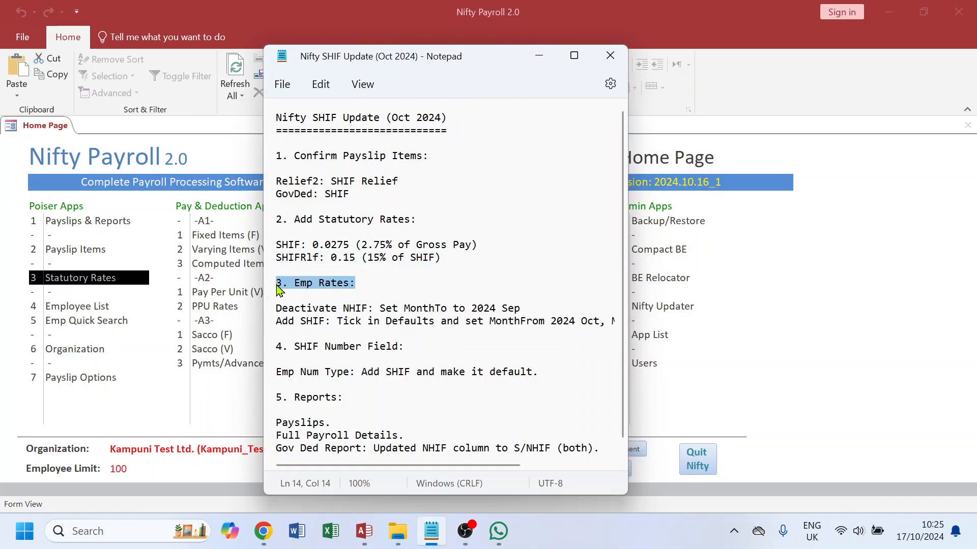
Step: Open the default Rates list from the Employee List's Emp Rates and tick SHIF as a default rate
click(89, 308)
double_click(89, 308)
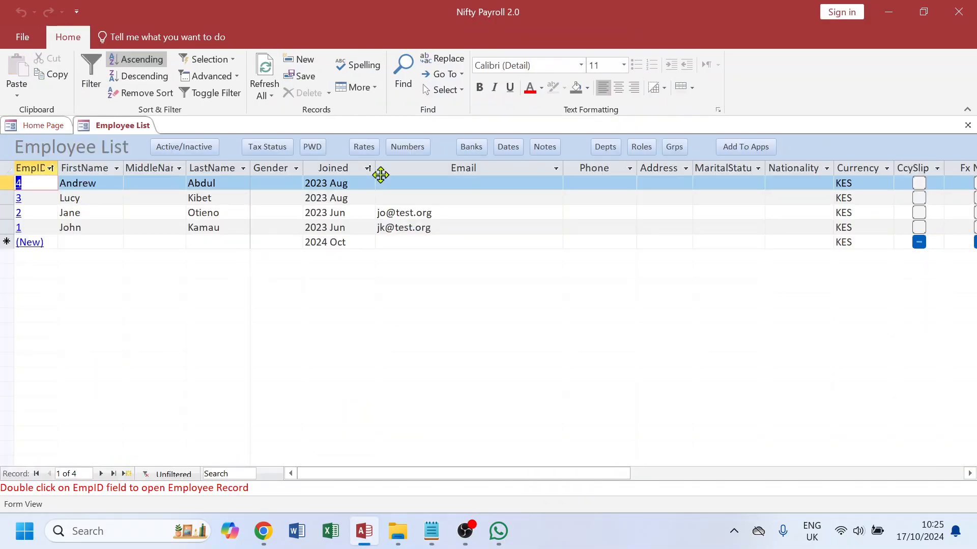
click(365, 151)
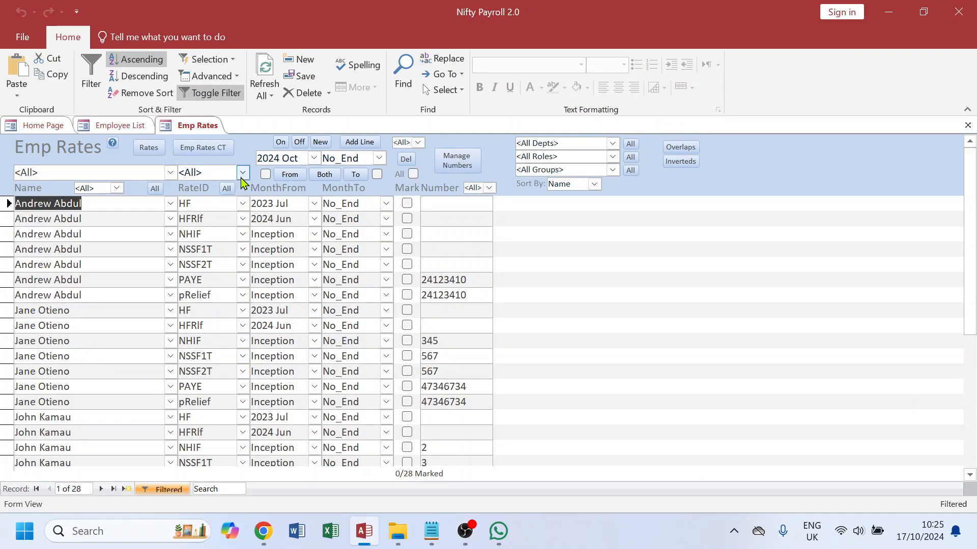
click(149, 149)
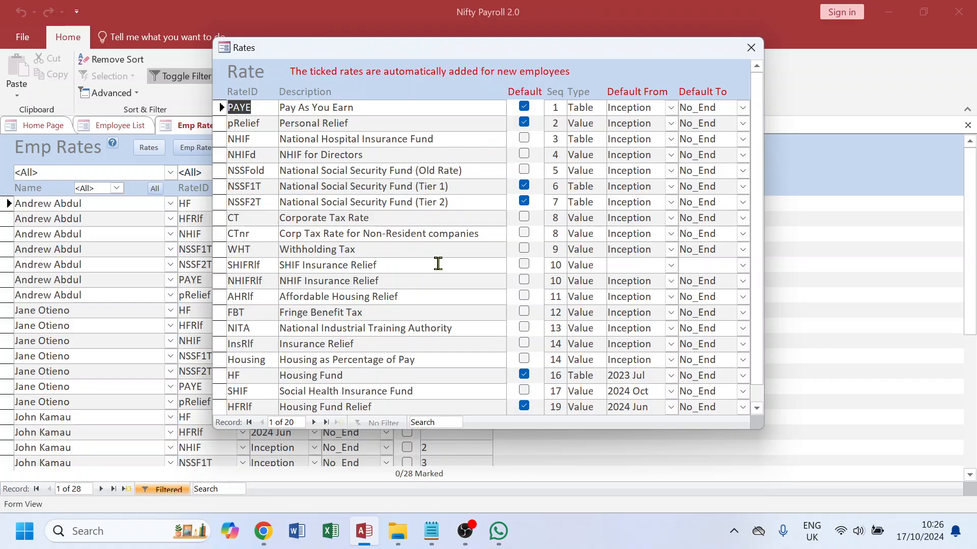
click(524, 139)
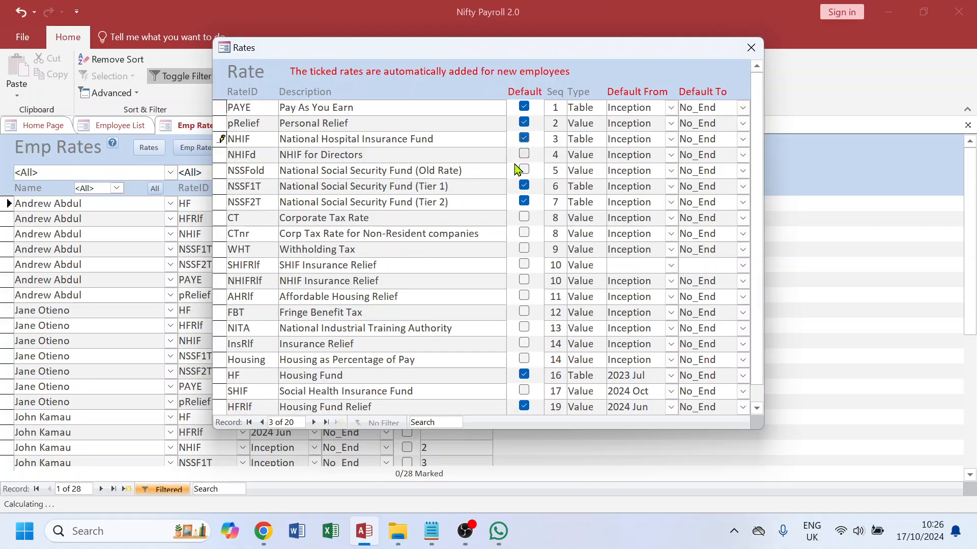
click(429, 152)
click(523, 139)
click(524, 391)
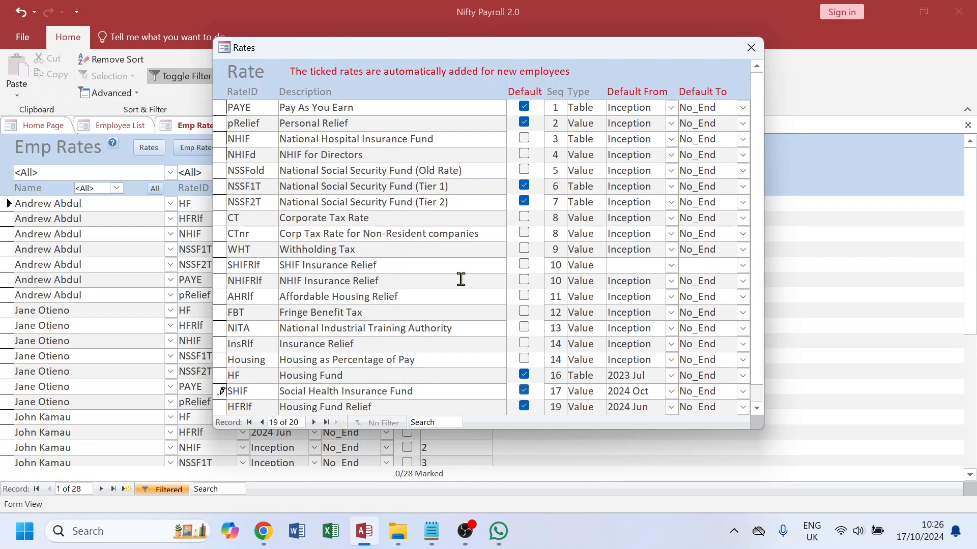
Step: Make SHIFRlf a default rate with Default From 2024 Oct and Default To No_End
click(525, 281)
click(525, 281)
click(524, 265)
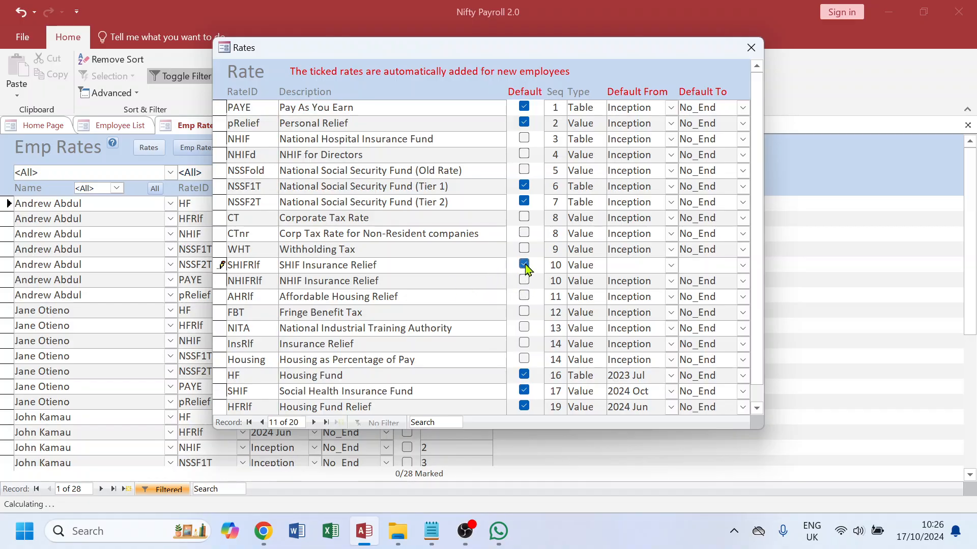
drag(377, 265, 272, 265)
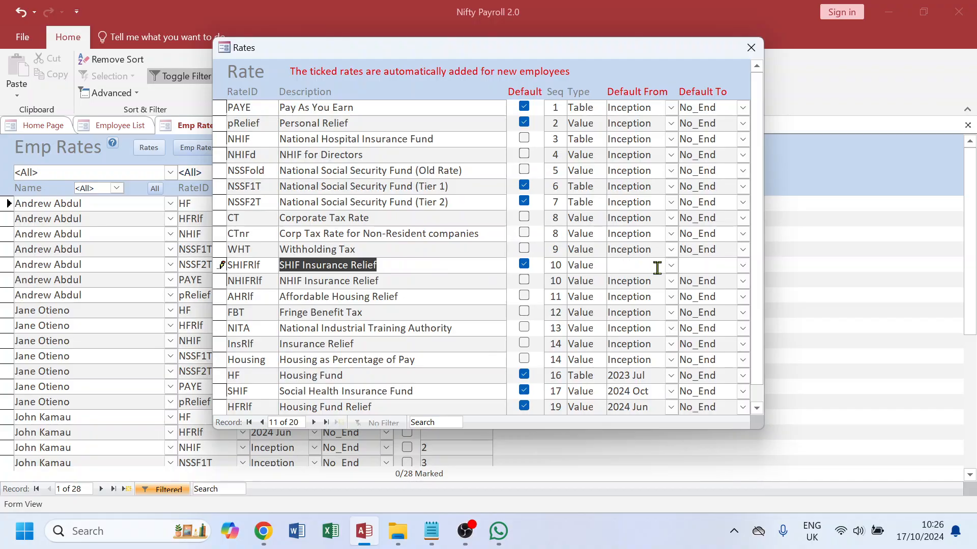
click(621, 268)
text(2024 Oct)
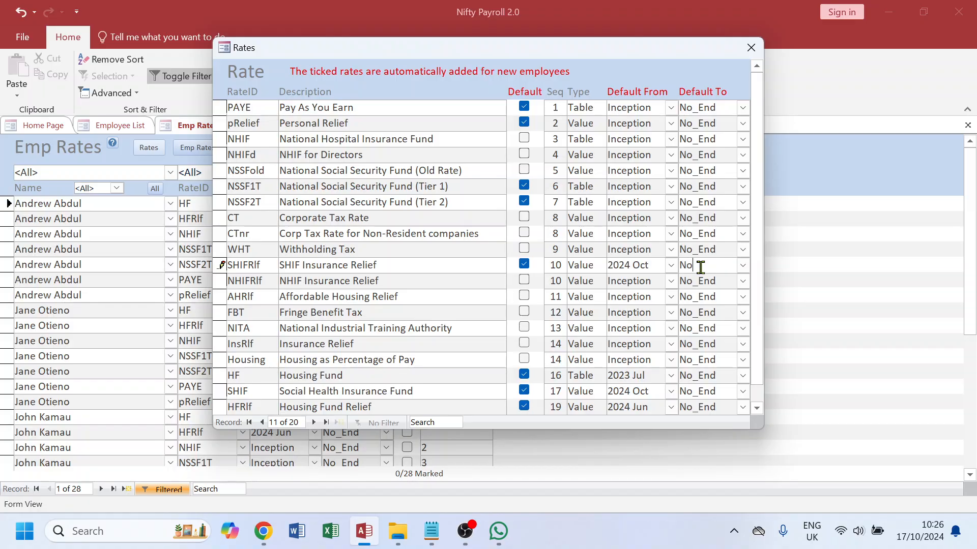
click(697, 279)
Step: Review the NHIF, NHIFRlf, SHIFRlf and SHIF default settings and close the Rates list
drag(397, 265, 274, 266)
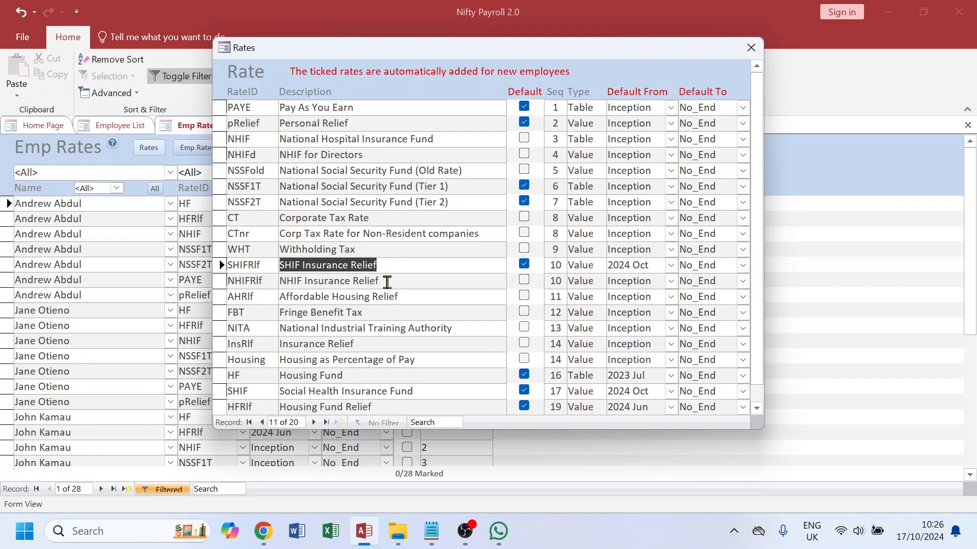
drag(390, 282, 276, 281)
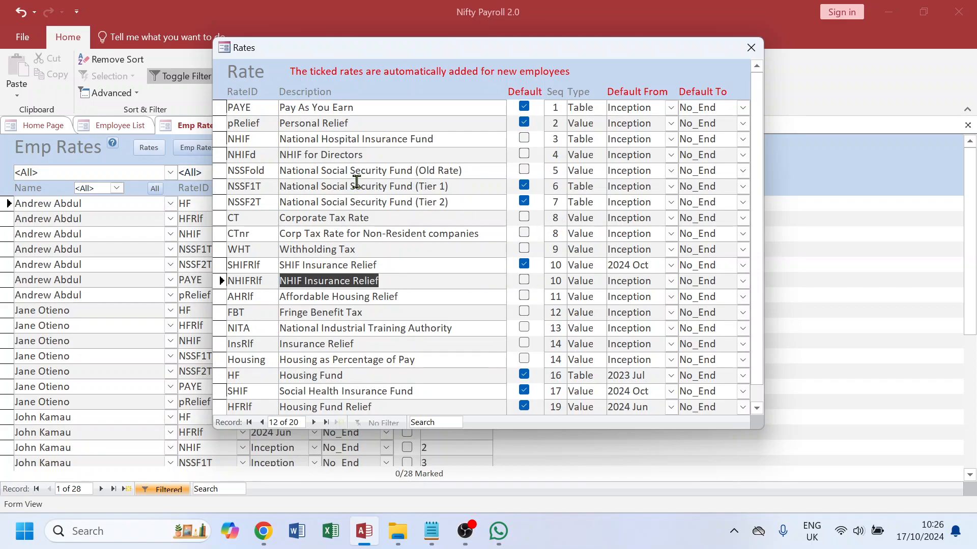
drag(453, 139, 276, 139)
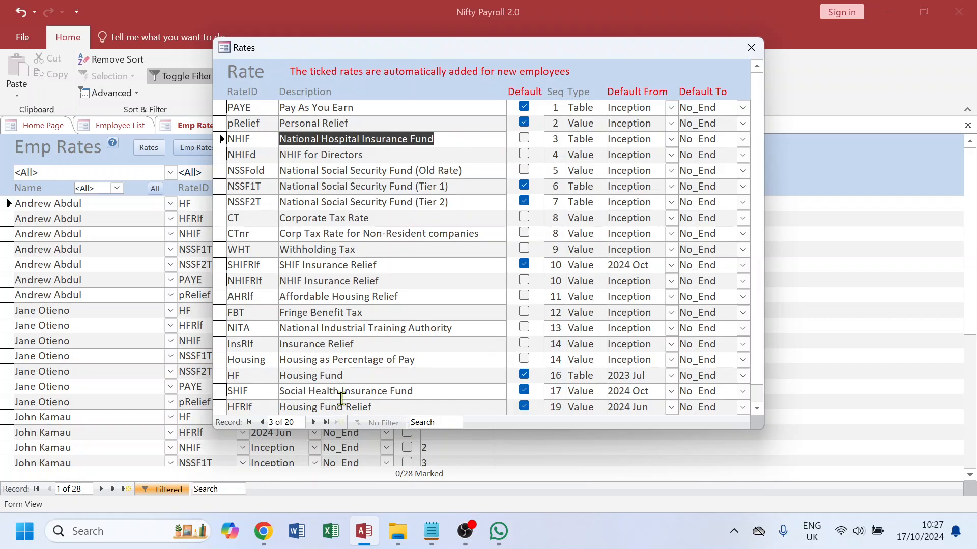
drag(657, 391, 609, 388)
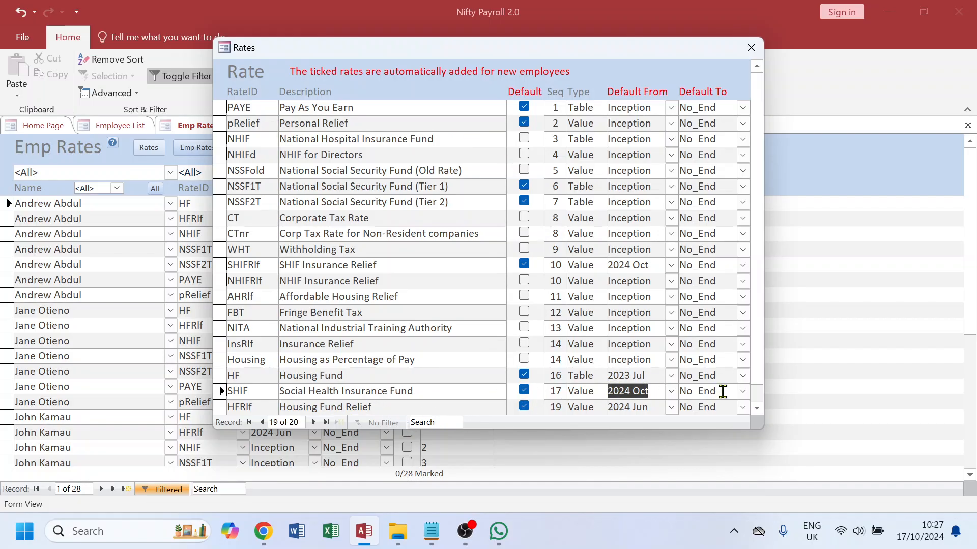
key(Tab)
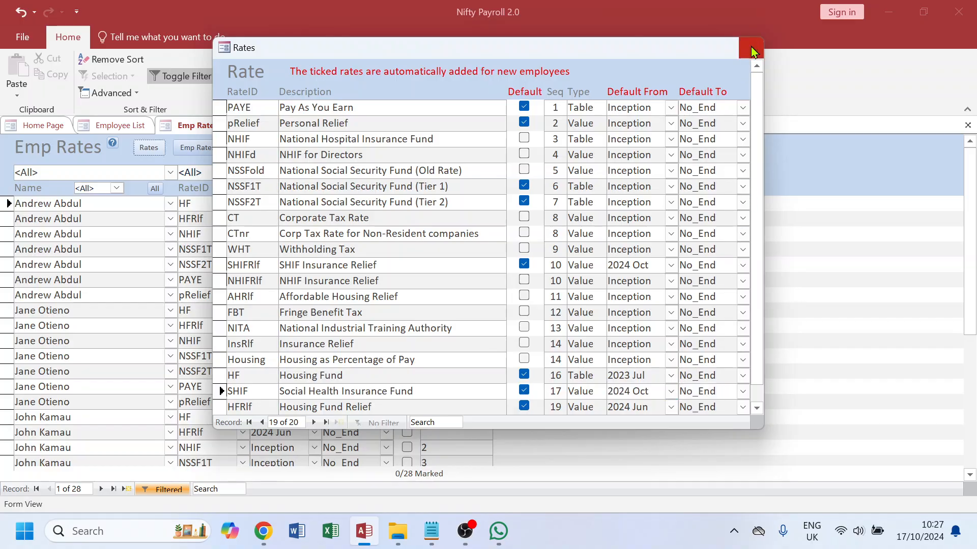
click(752, 45)
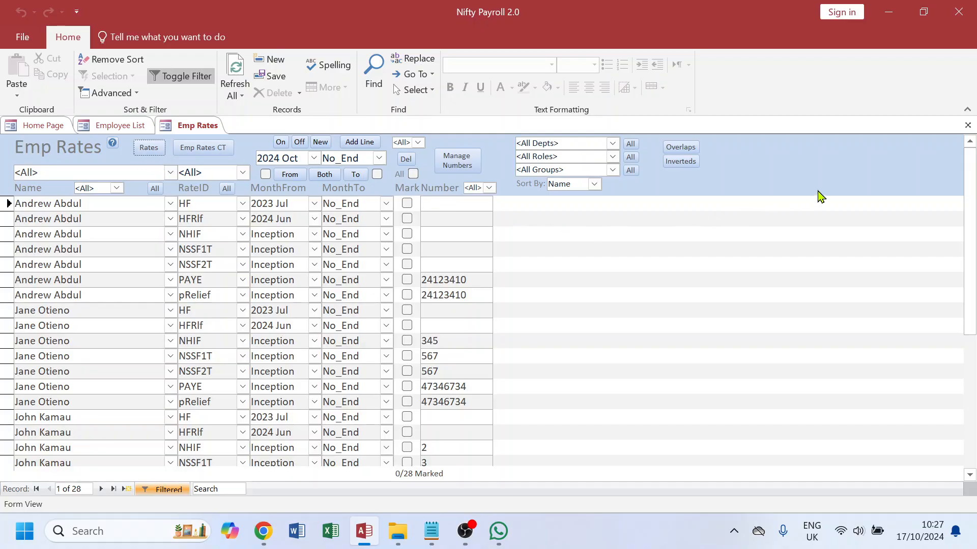
Step: Reopen Emp Rates from the Employee List and filter it to the SHIF rate
click(969, 126)
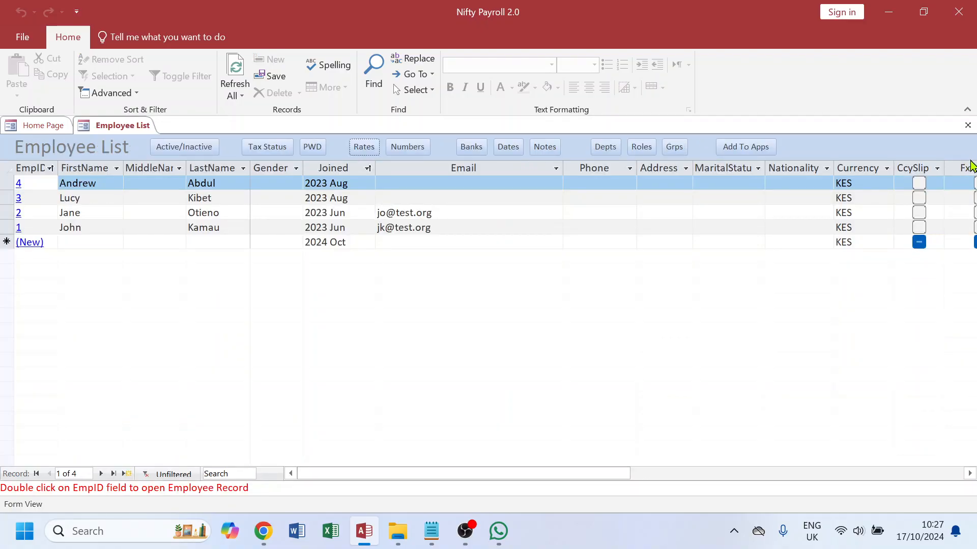
click(968, 126)
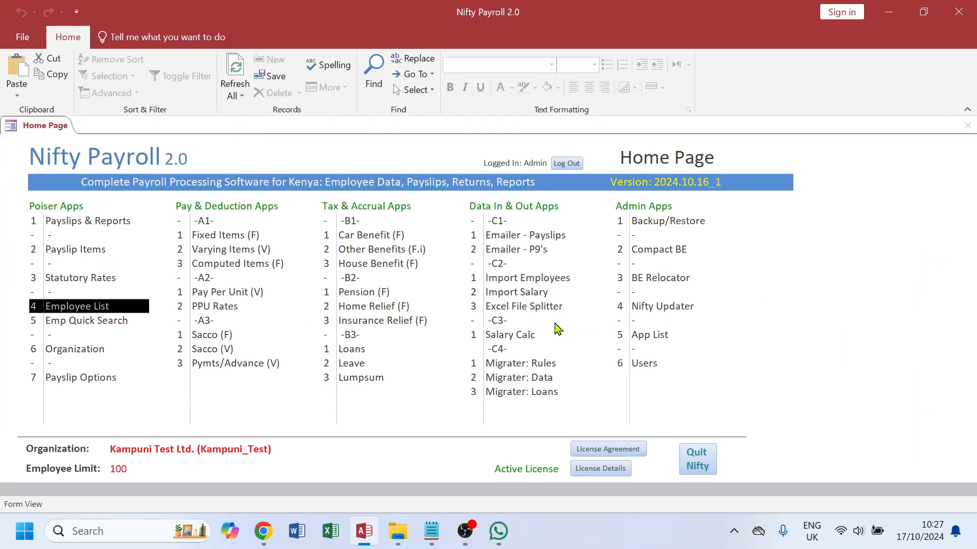
double_click(80, 307)
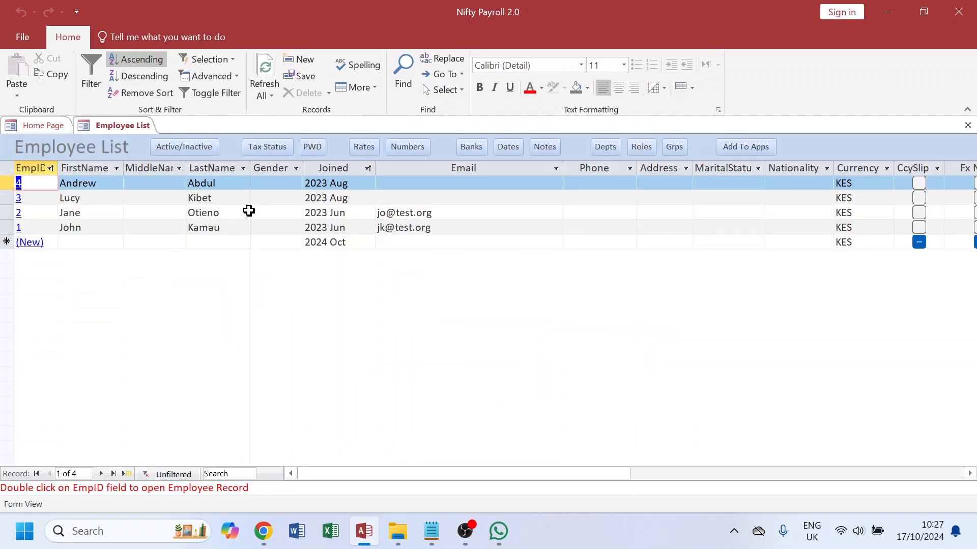
click(364, 147)
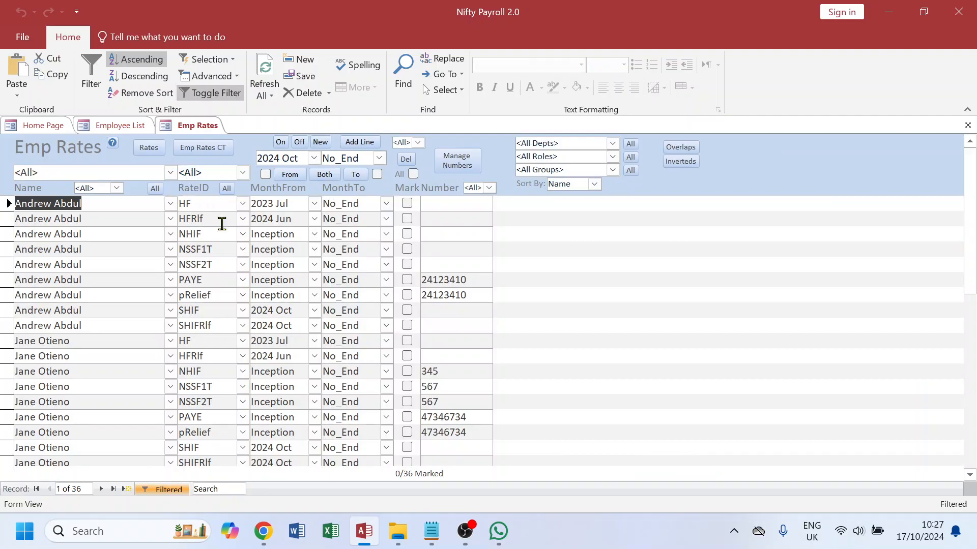
click(243, 174)
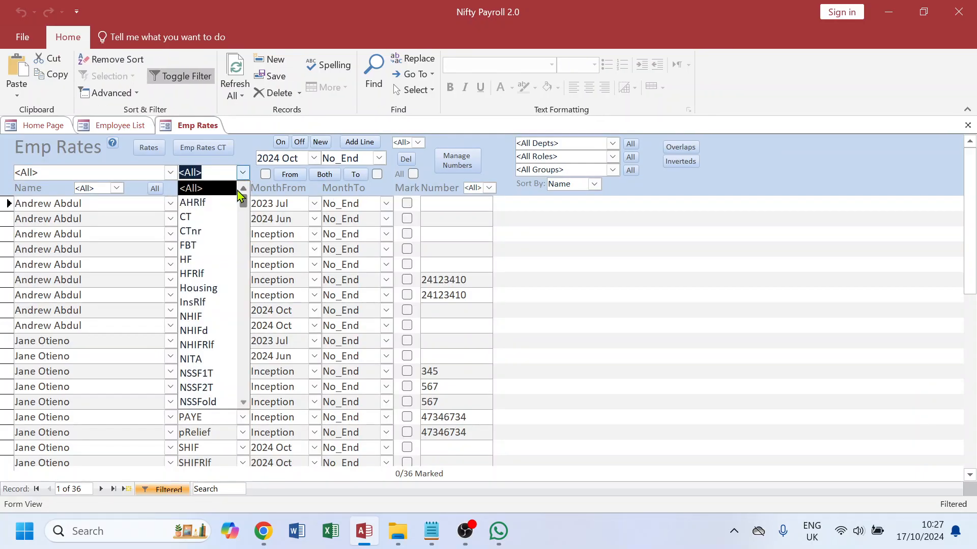
scroll(217, 354, down, 2)
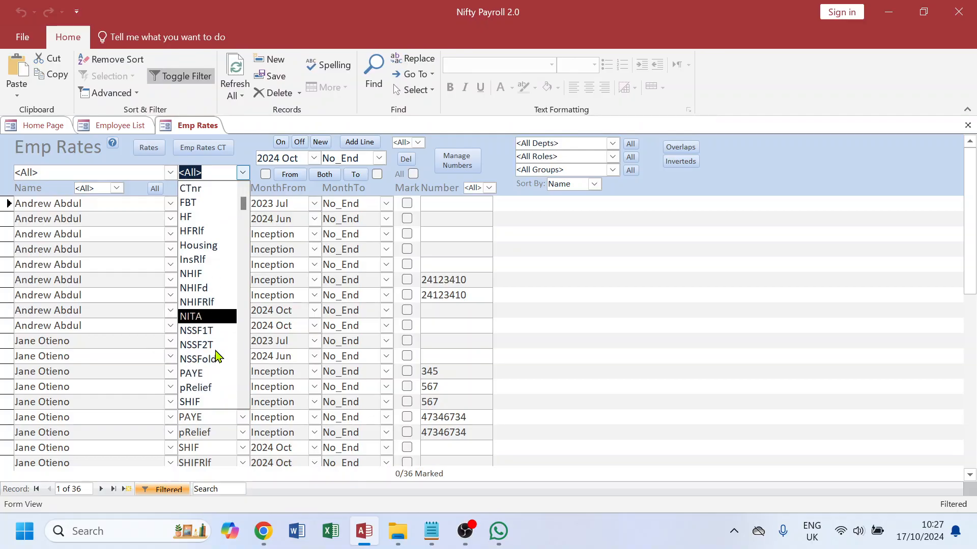
click(212, 373)
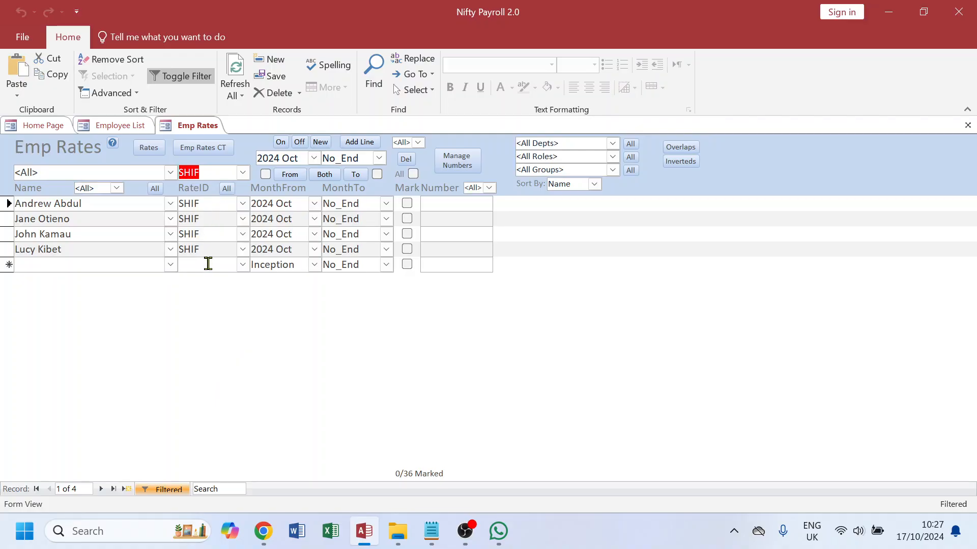
Step: Filter the employee rates to SHIFRlf and review its rows for all employees
click(242, 173)
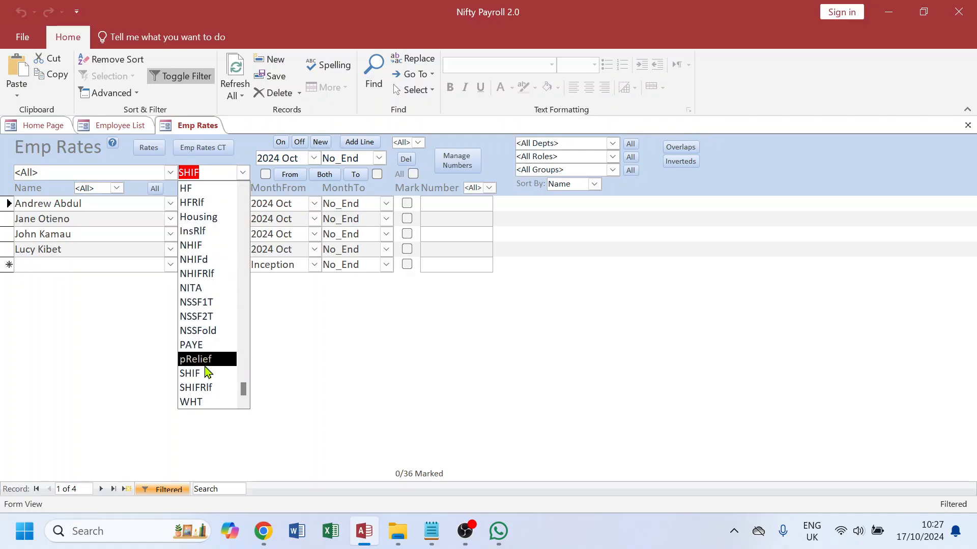
click(201, 387)
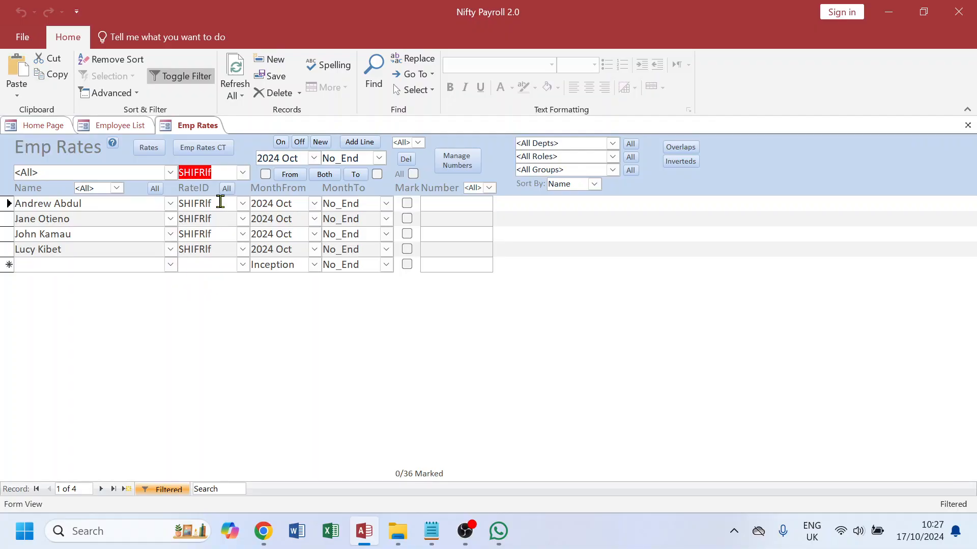
click(243, 173)
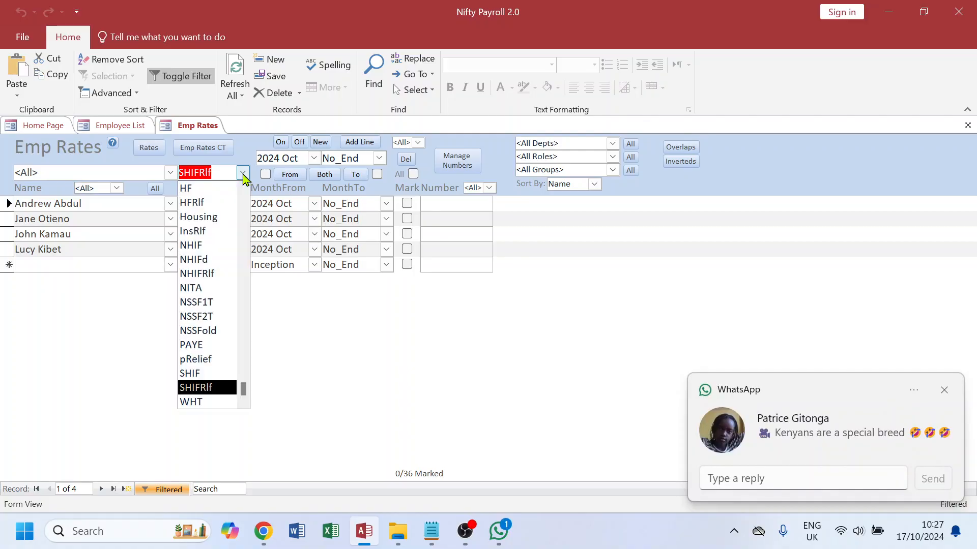
click(242, 223)
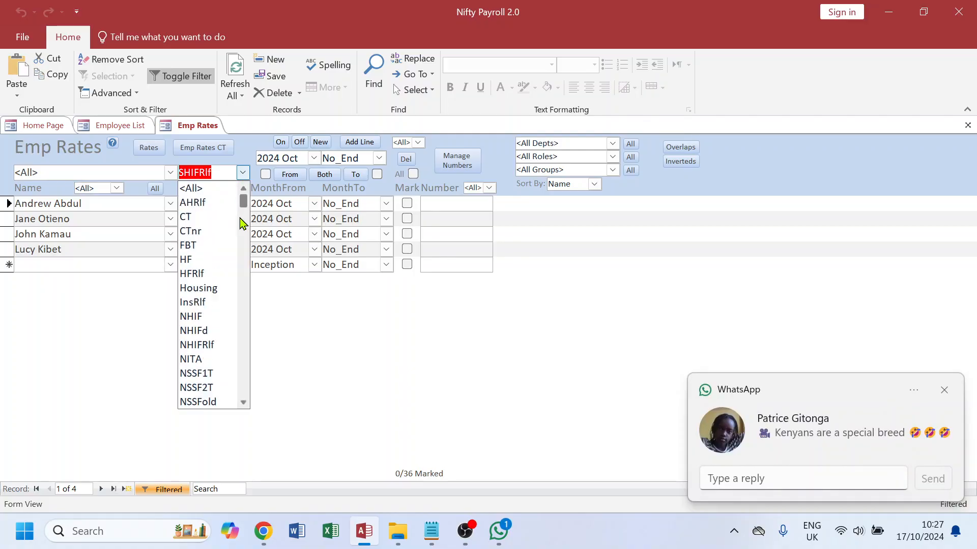
click(944, 390)
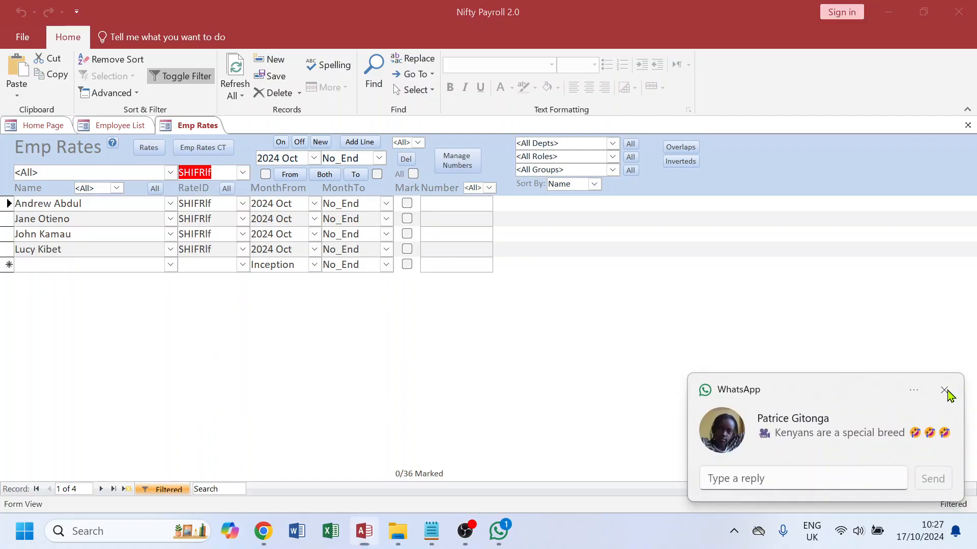
Step: Filter employee rates to NHIF, mark all employees and set their NHIF MonthTo to 2024 Sep
click(243, 173)
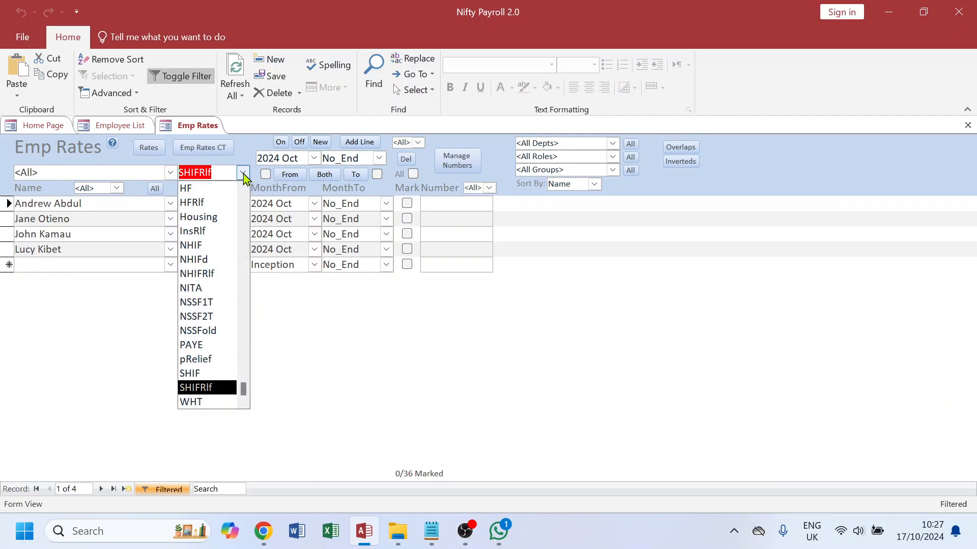
click(198, 245)
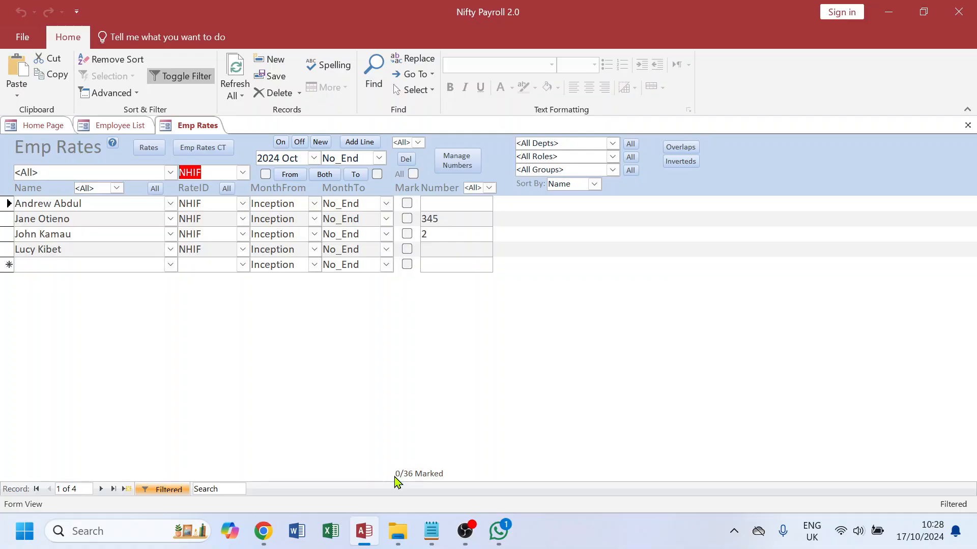
click(417, 477)
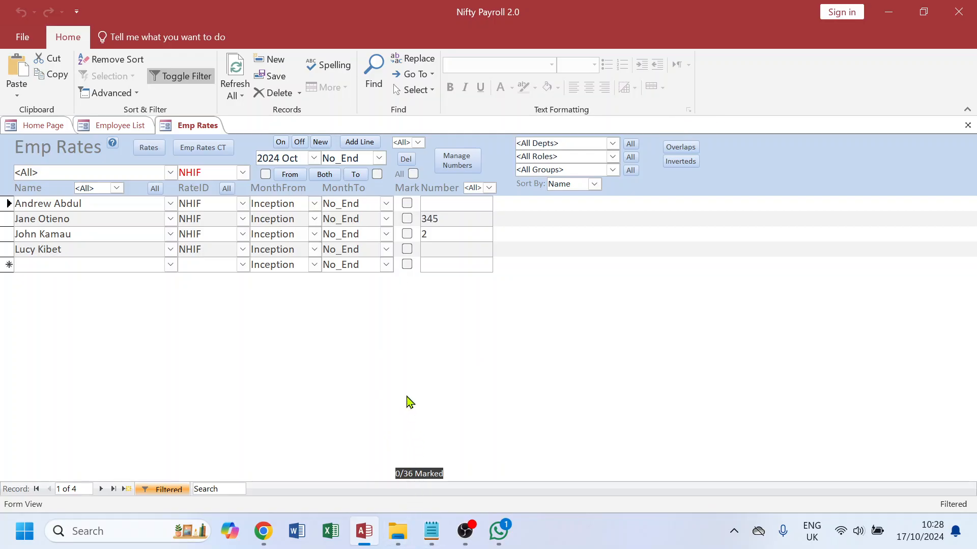
drag(212, 175, 175, 171)
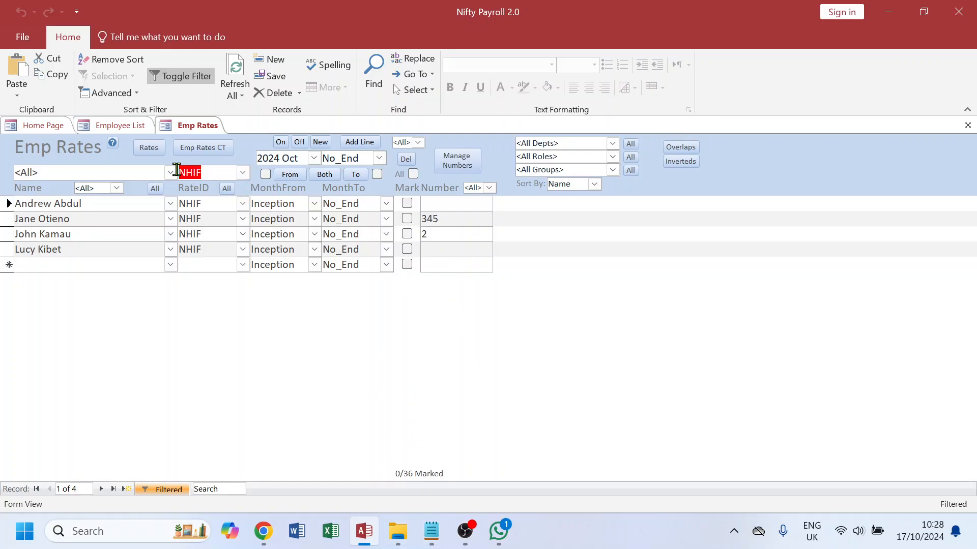
click(414, 174)
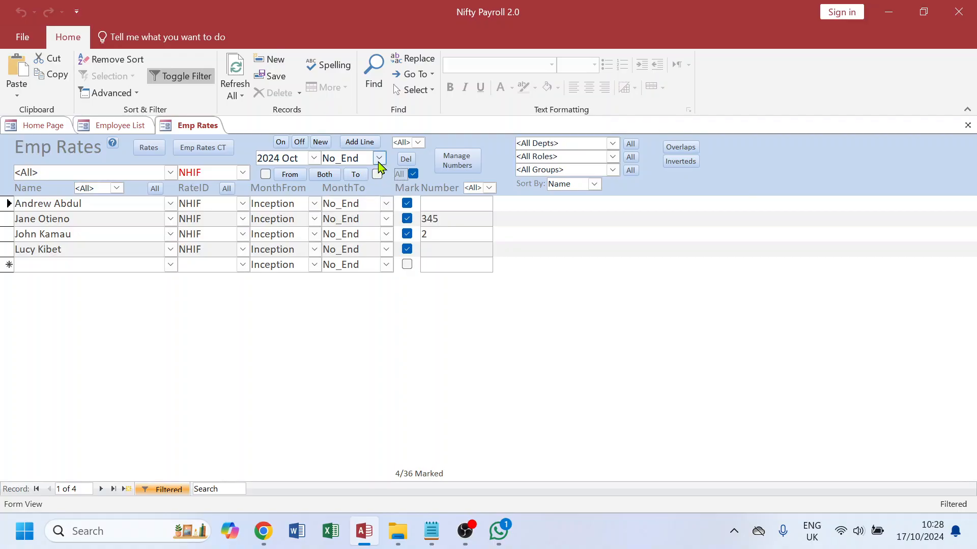
double_click(355, 158)
text(2024 sep)
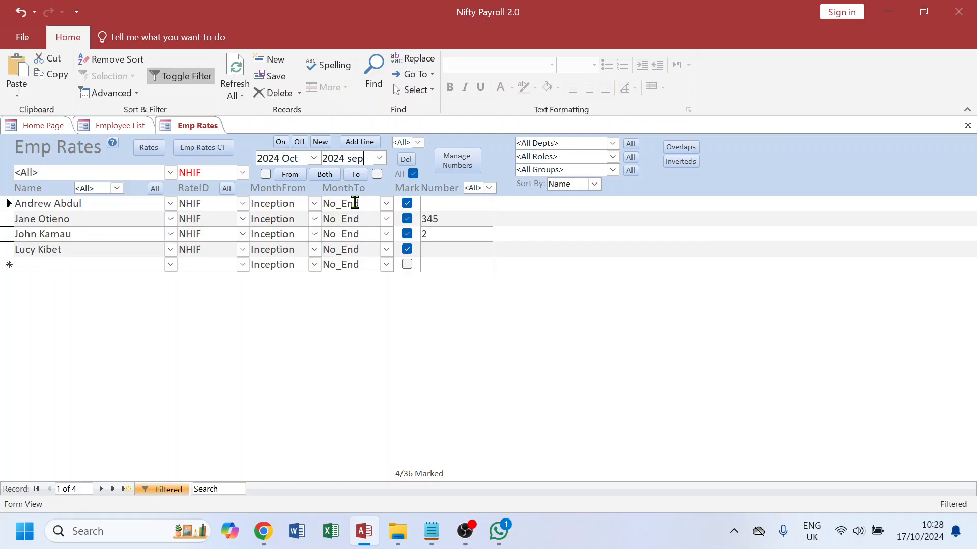
click(356, 175)
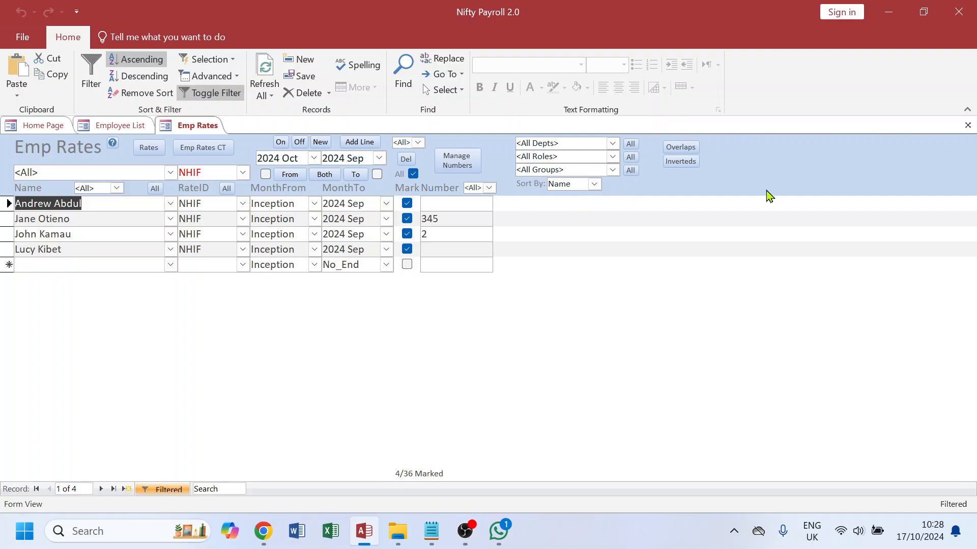
Step: Close the rate forms and check the SHIF Number Field item in the update checklist
click(967, 125)
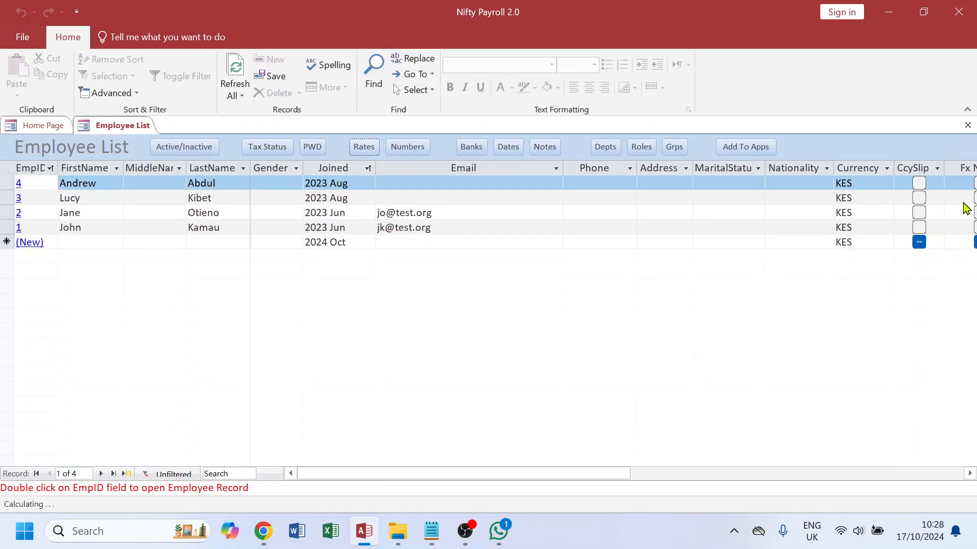
click(968, 125)
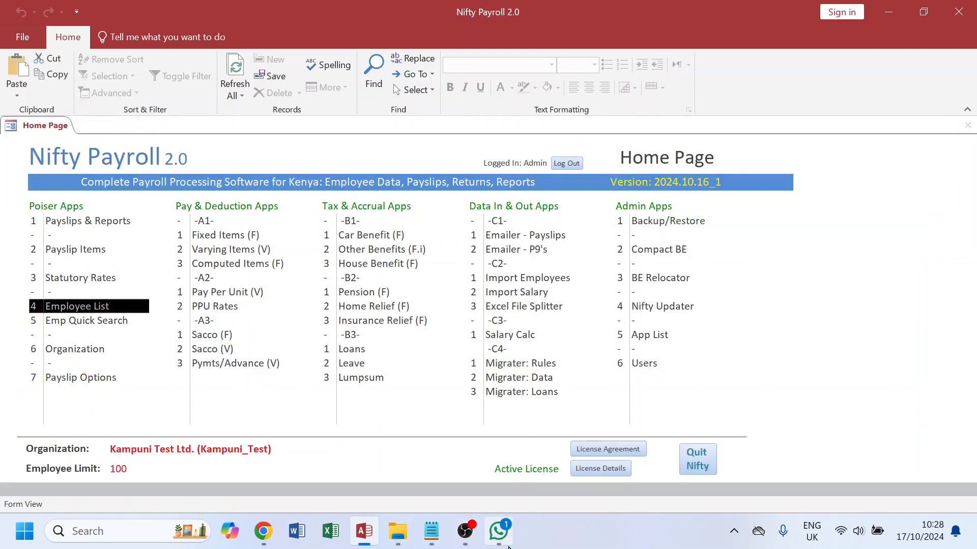
click(438, 543)
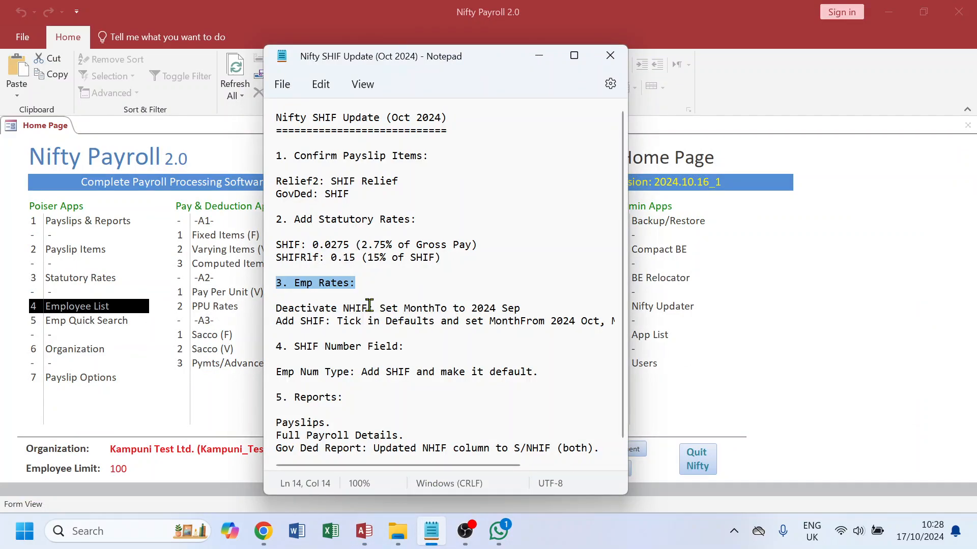
drag(405, 348, 273, 349)
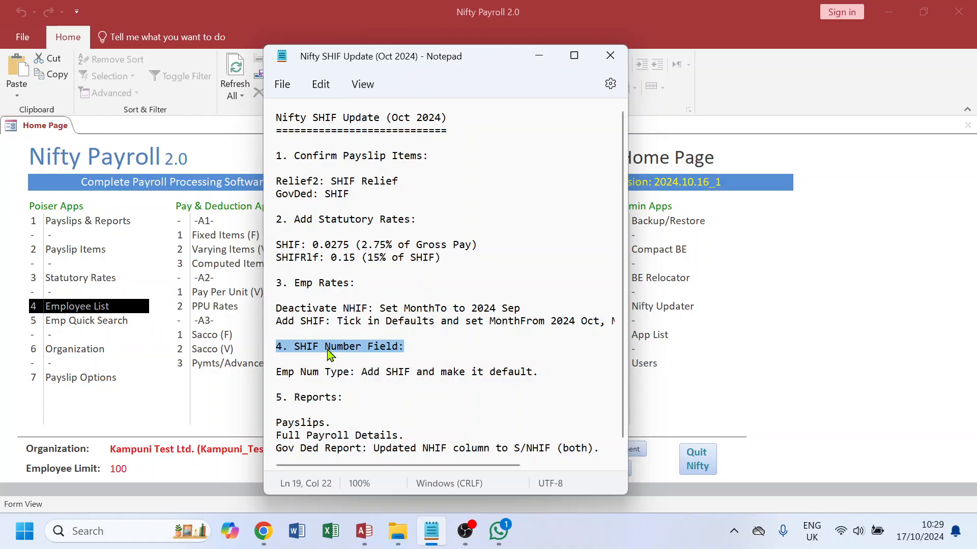
Step: Add the SHIF number type through Add SHIF (Oct 2024) in the employee Number Types
click(77, 308)
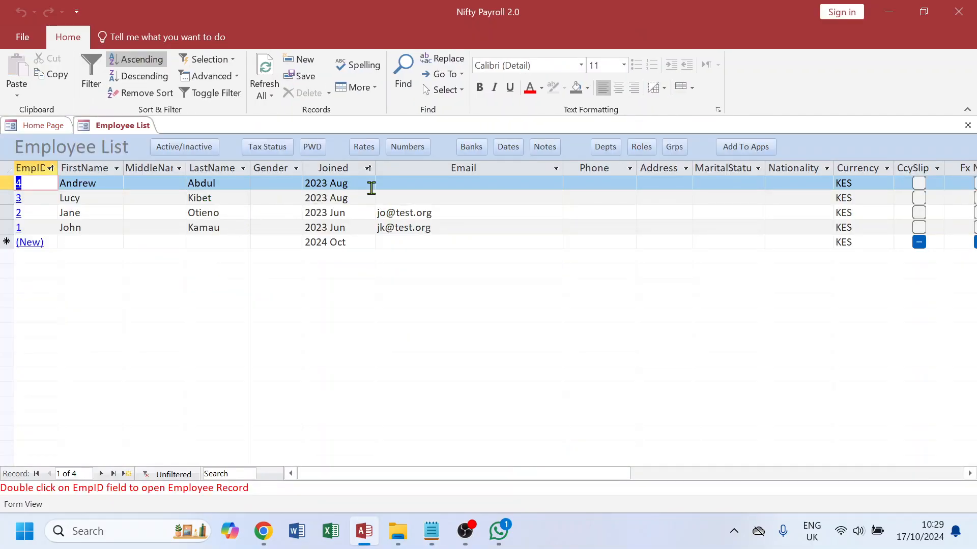
click(407, 147)
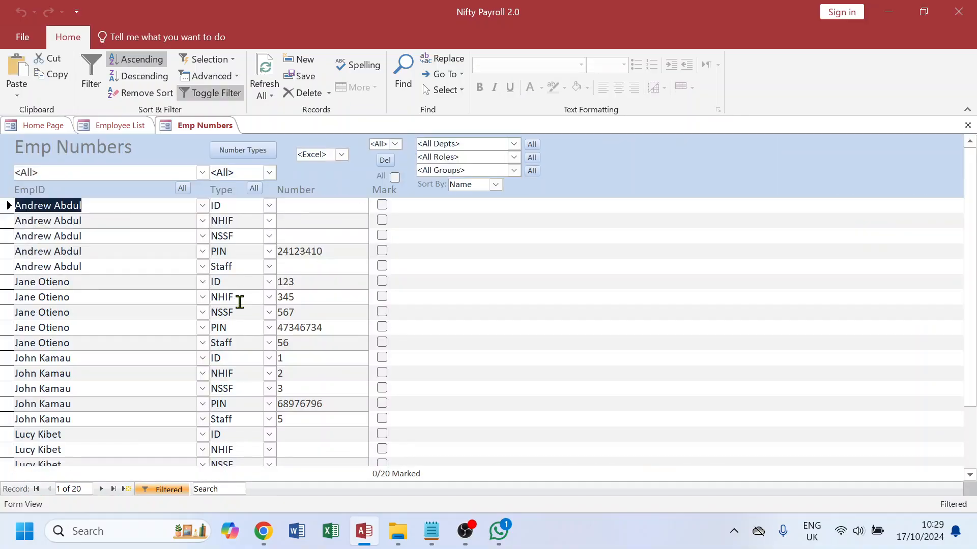
click(249, 156)
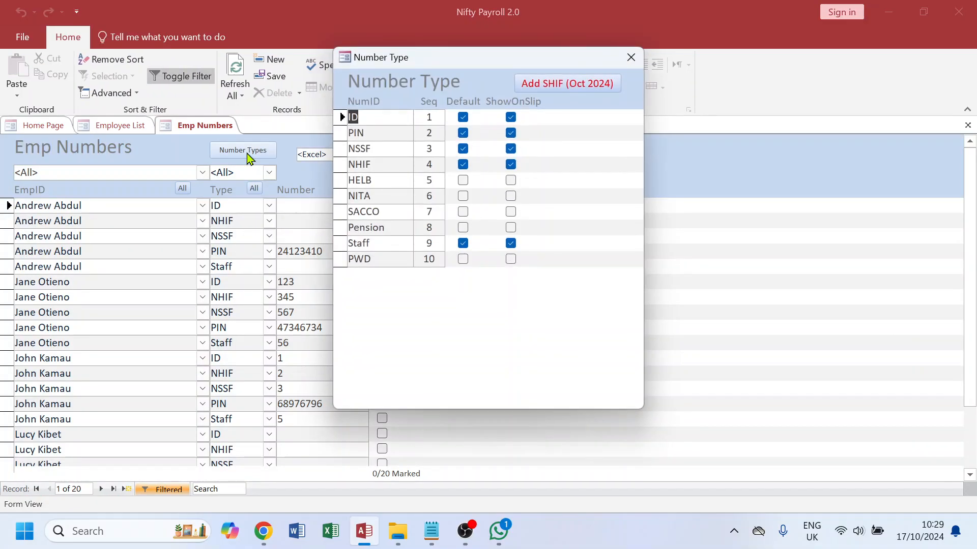
click(569, 89)
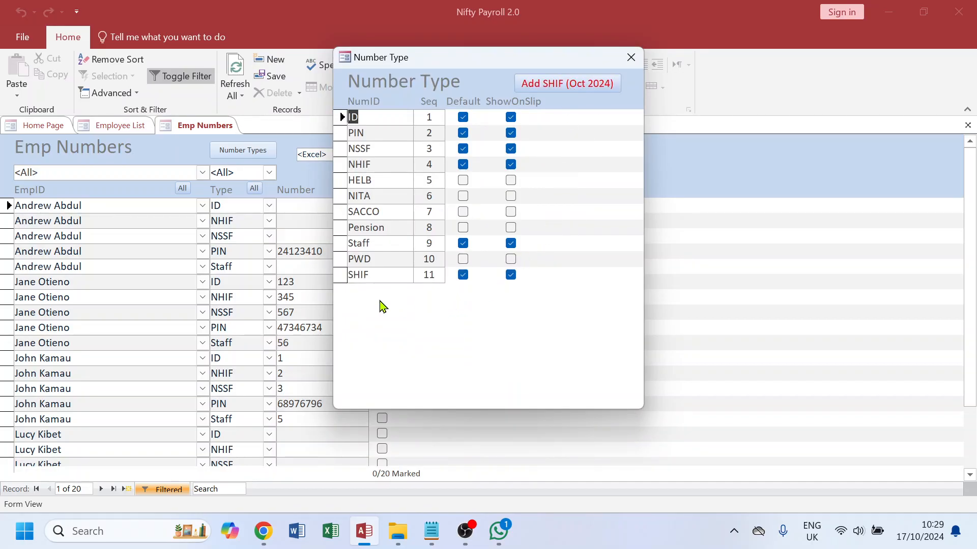
click(356, 275)
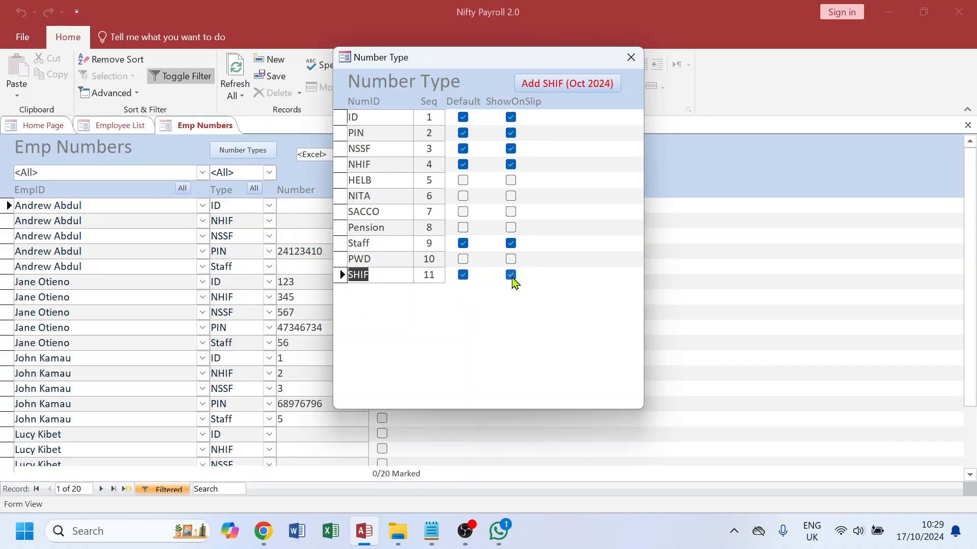
click(631, 58)
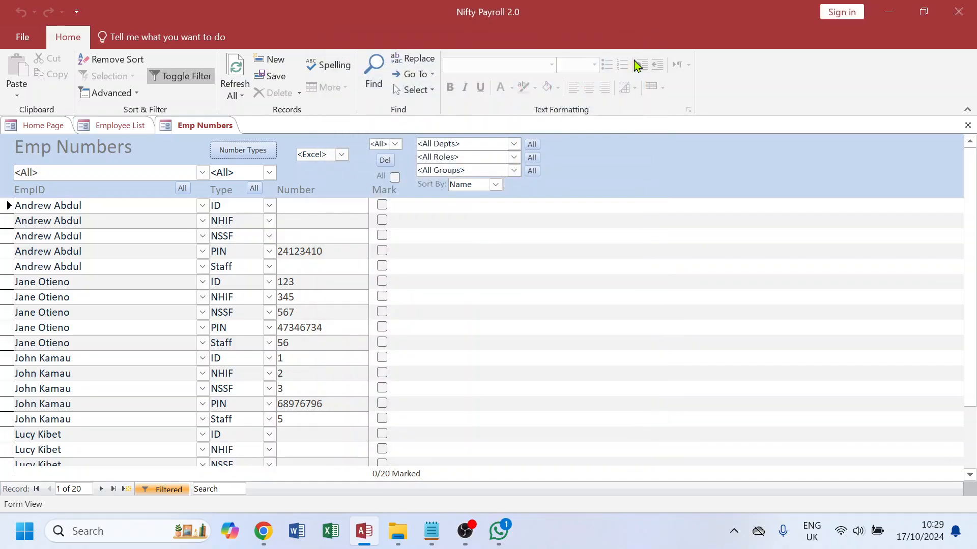
Step: Reopen the employee Numbers and filter the list to the SHIF number type
click(967, 125)
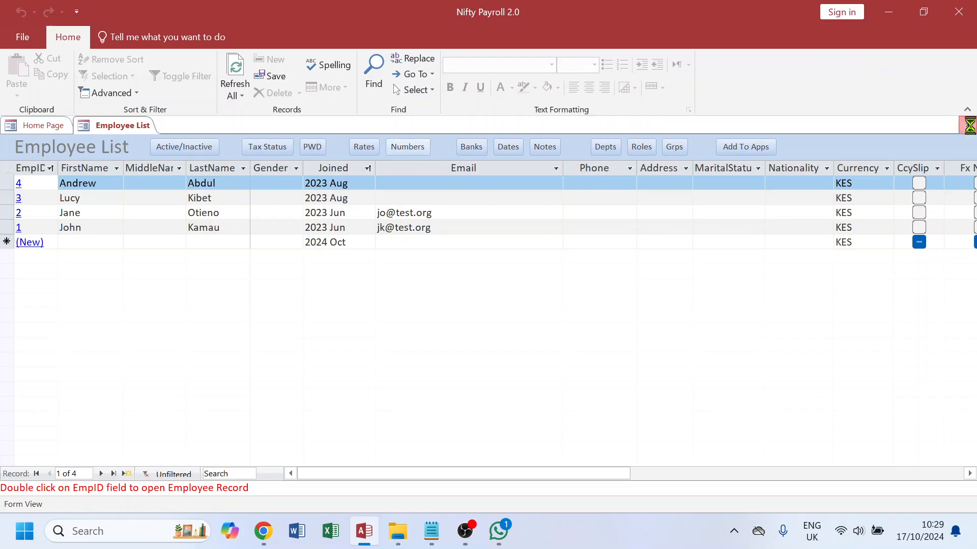
click(967, 125)
double_click(91, 305)
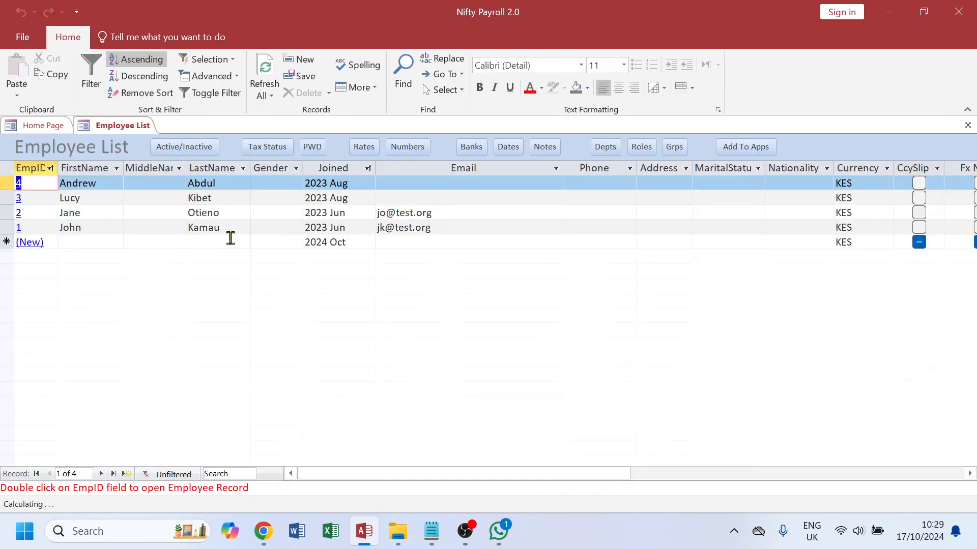
click(409, 152)
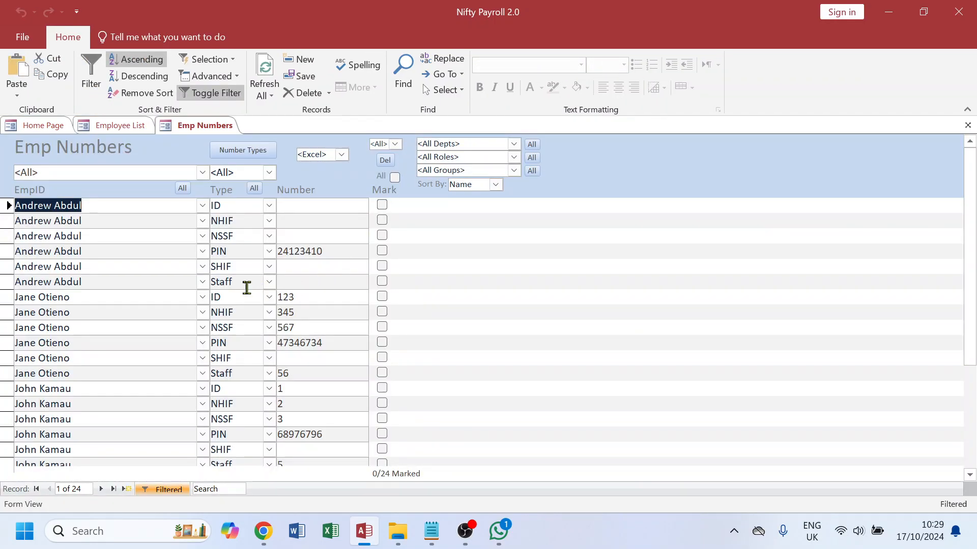
double_click(238, 268)
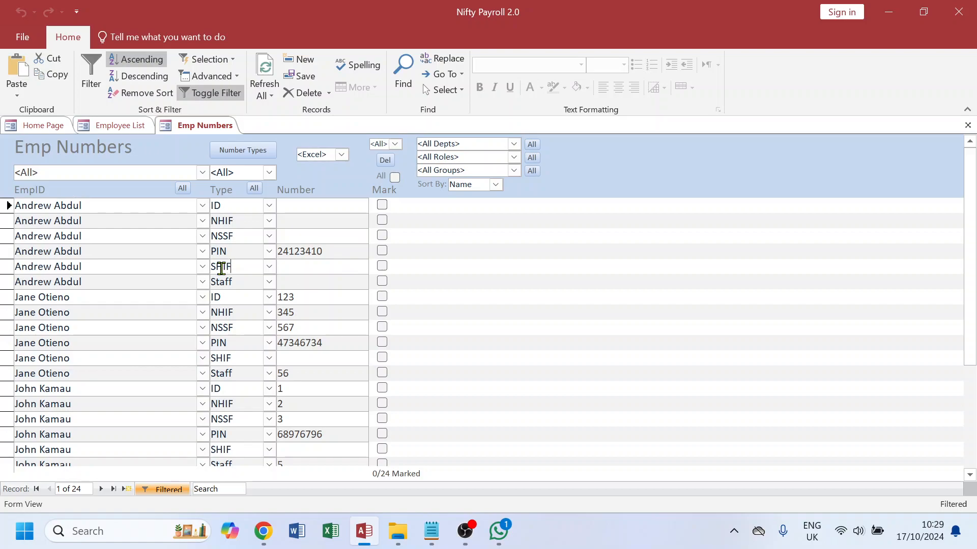
click(269, 173)
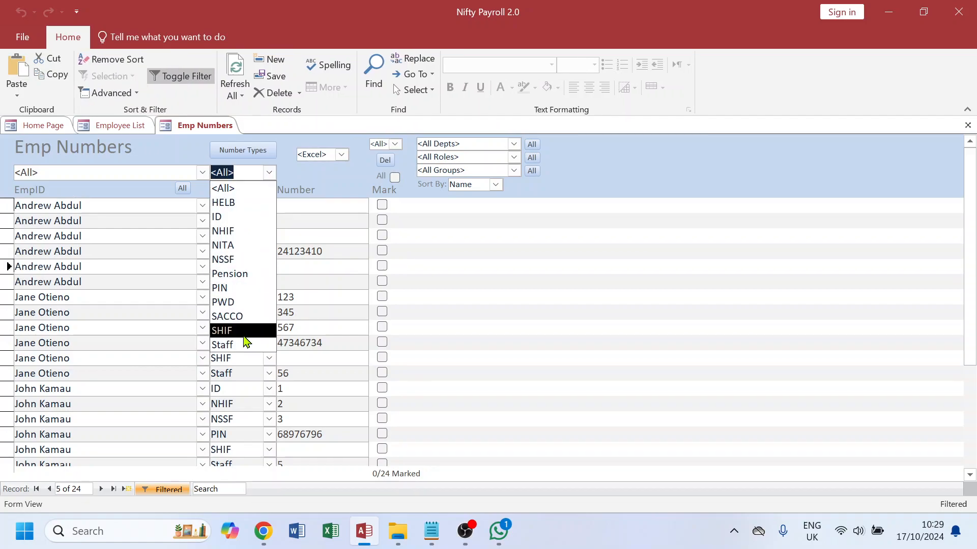
click(223, 332)
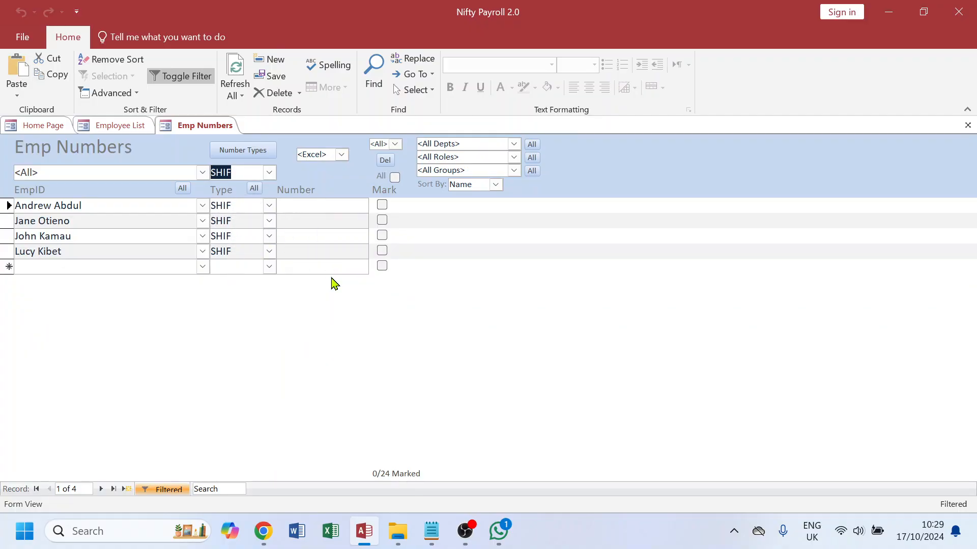
Step: Close the employee forms and review the Reports item in the update checklist
click(974, 131)
click(968, 125)
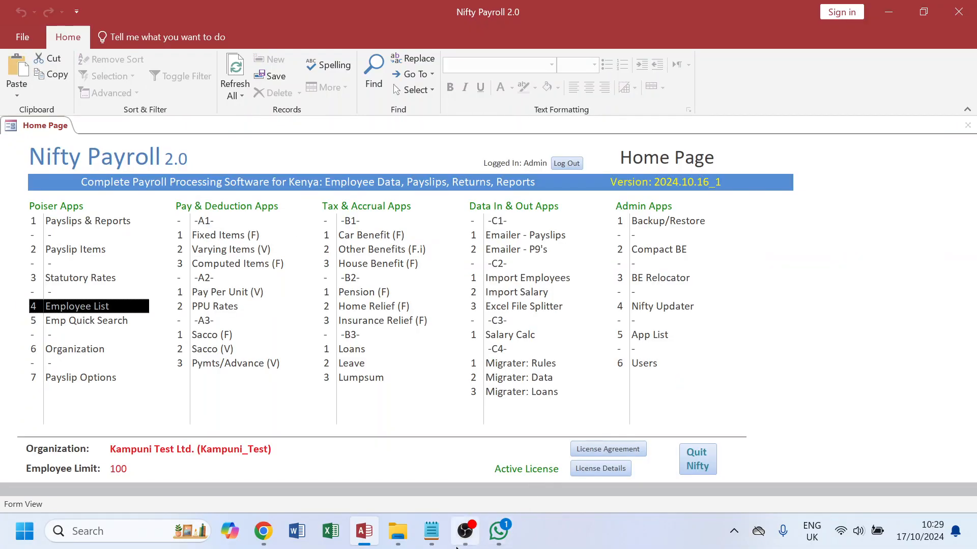
click(431, 531)
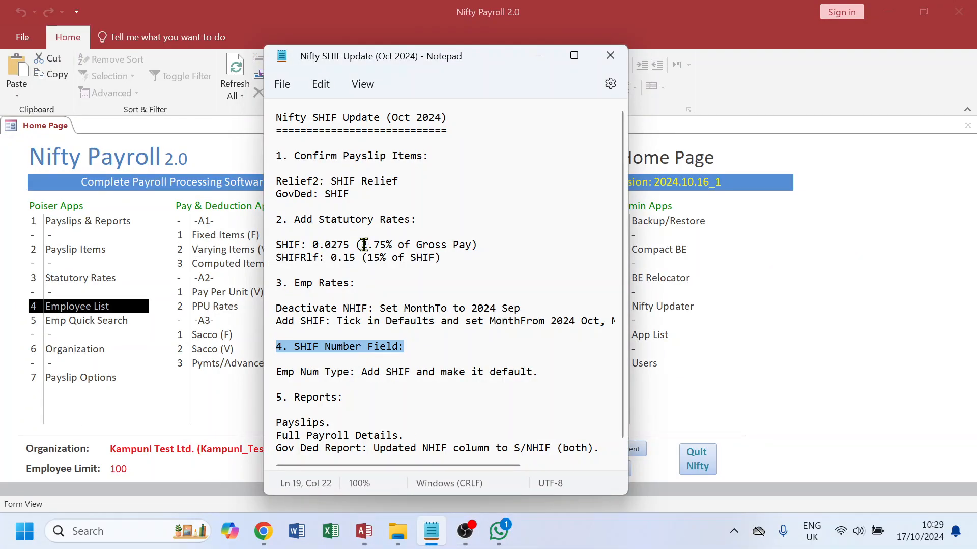
scroll(353, 328, down, 1)
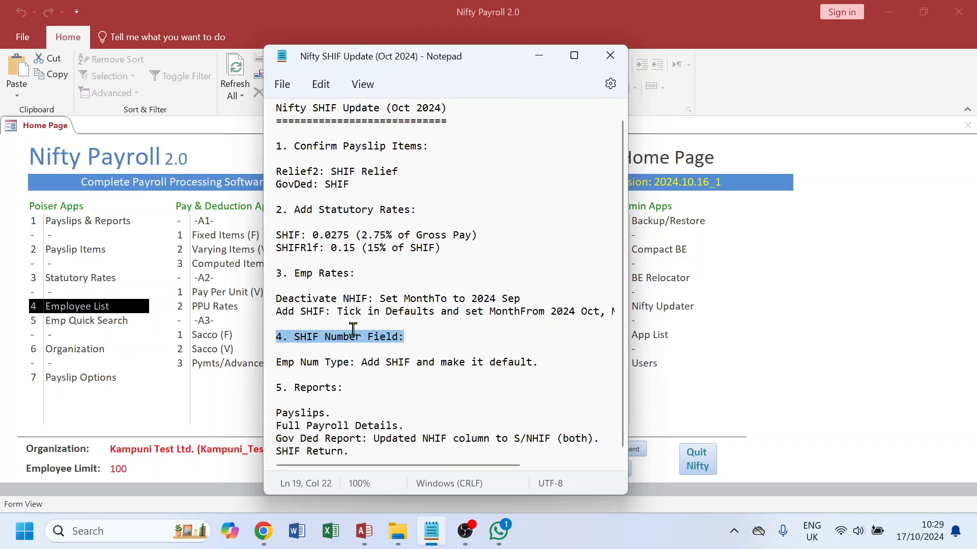
drag(343, 389, 267, 396)
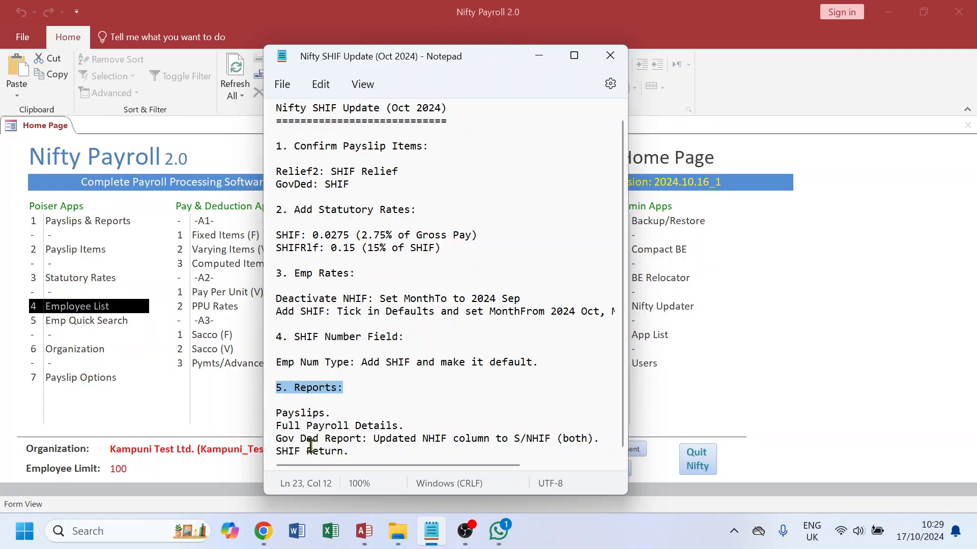
Step: Open Payslips & Reports and process the 2024 Oct payslips
double_click(100, 228)
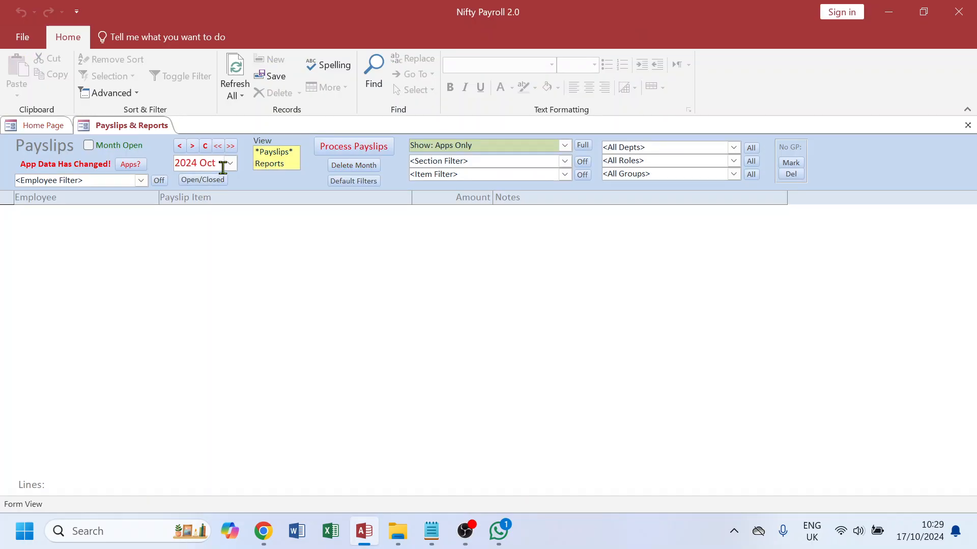
click(362, 147)
click(533, 342)
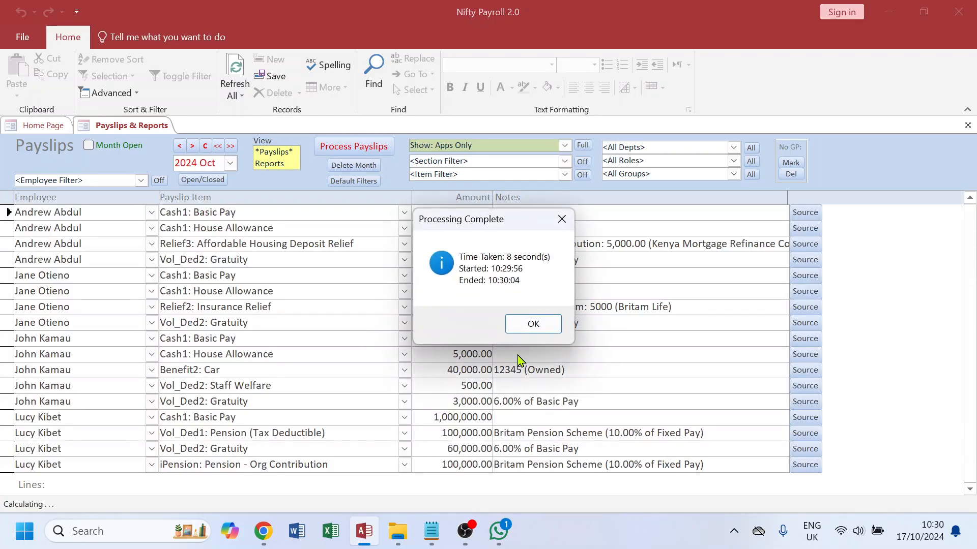
click(529, 324)
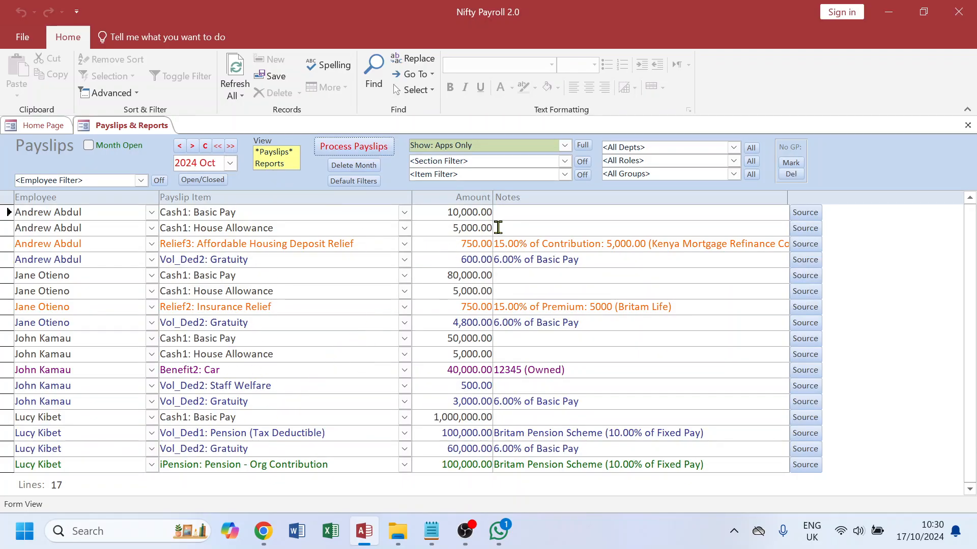
Step: Filter the October 2024 payslips to the Relief2: Insurance Reliefs section
click(565, 162)
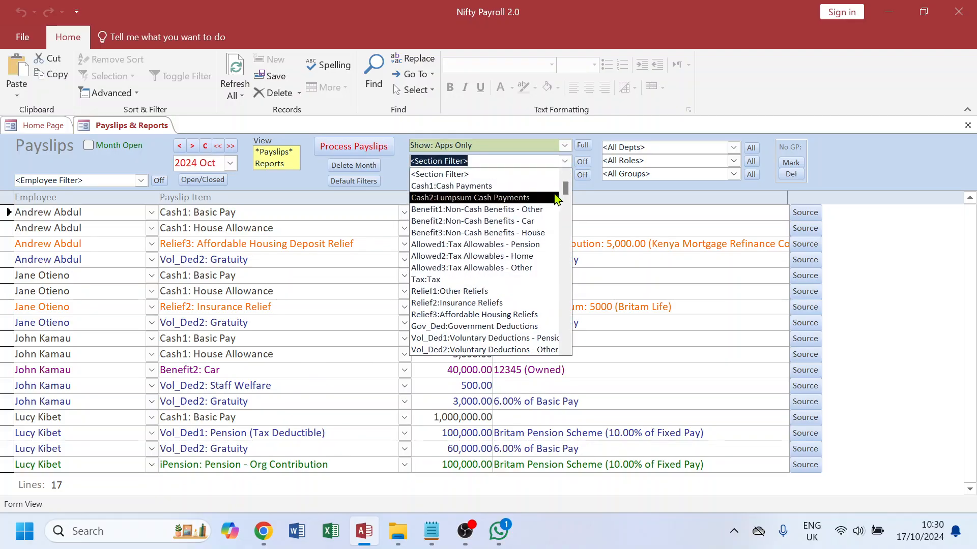
click(399, 173)
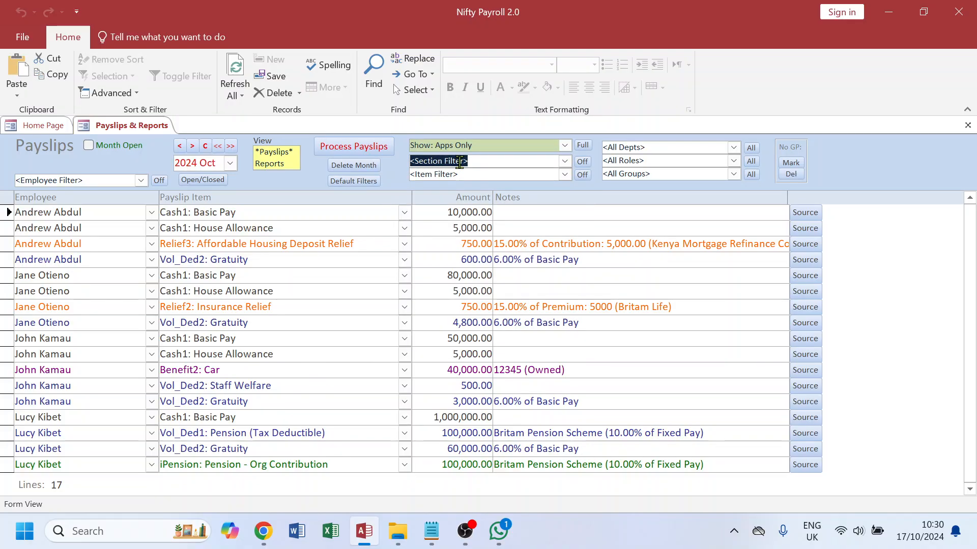
click(564, 162)
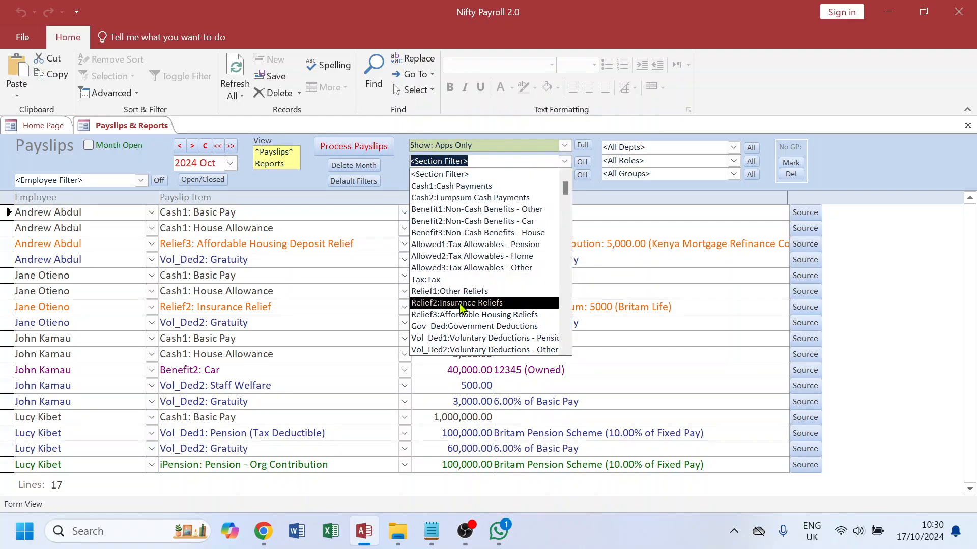
click(474, 304)
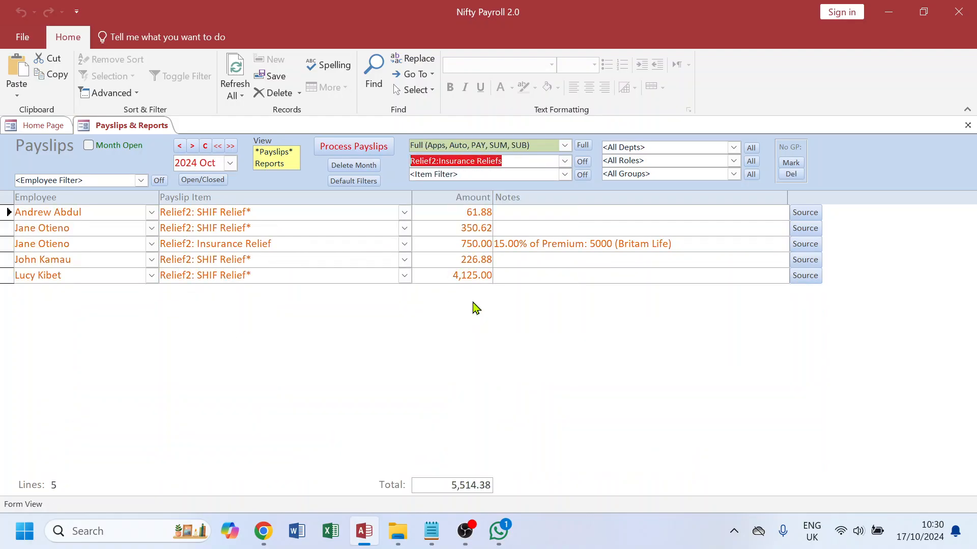
click(250, 216)
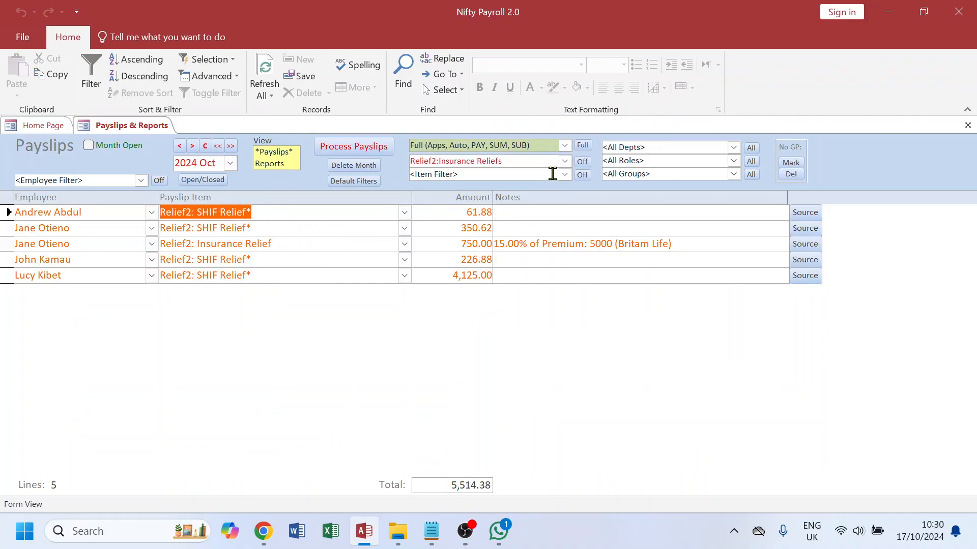
Step: Filter the payslips to the Gov_Ded: Government Deductions section and the Gov_Ded:SHIF item
click(565, 161)
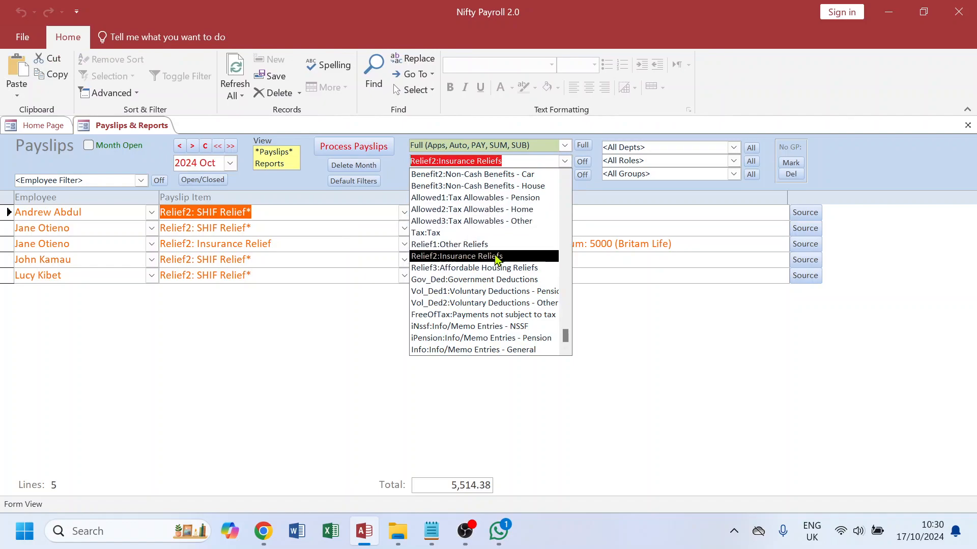
click(468, 280)
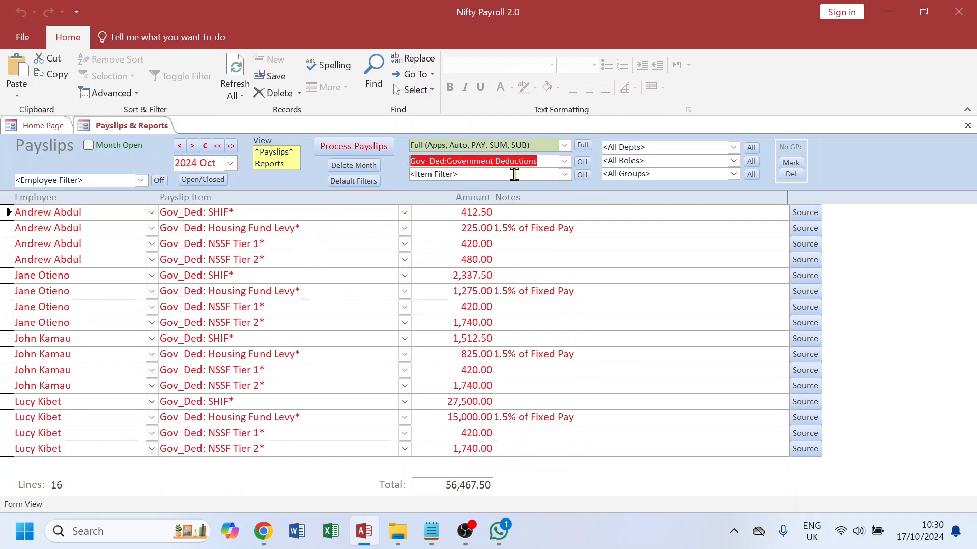
click(565, 175)
click(460, 211)
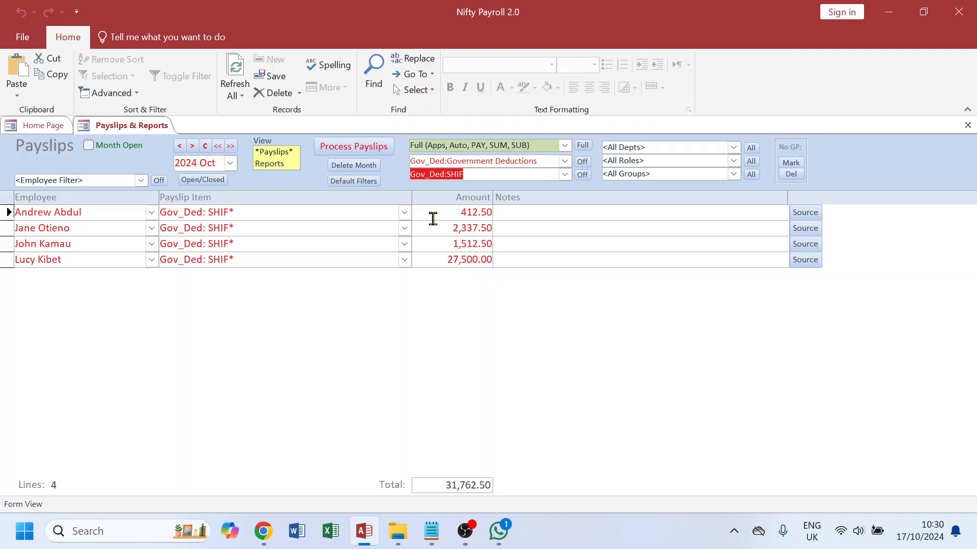
Step: Compare the Gov_Ded:NHIF item between 2024 Oct and 2024 Sep, then return to Gov_Ded:SHIF for October
click(565, 175)
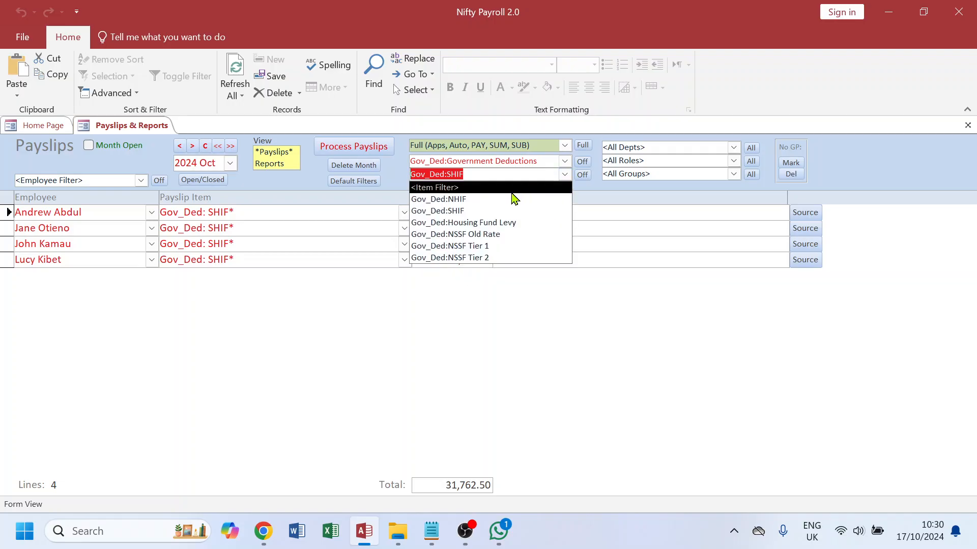
click(474, 202)
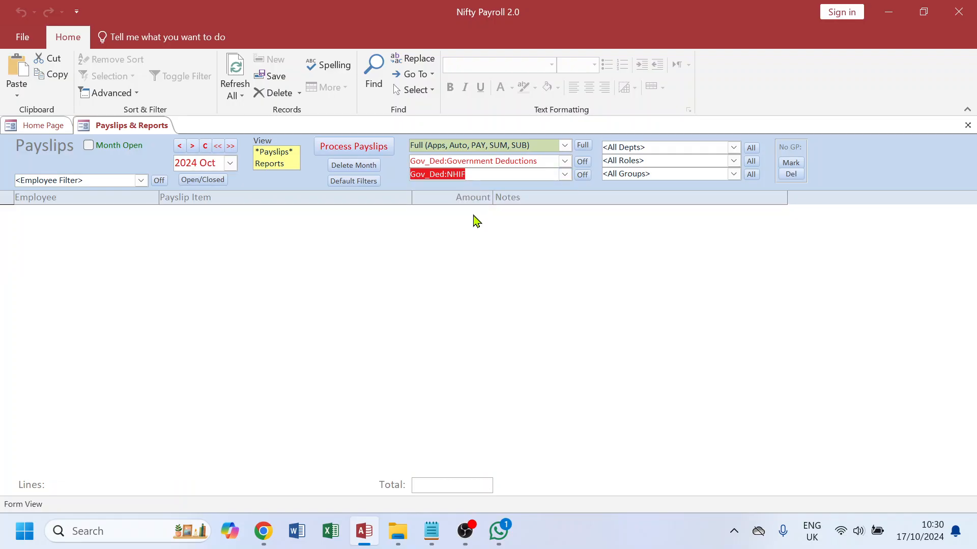
click(180, 146)
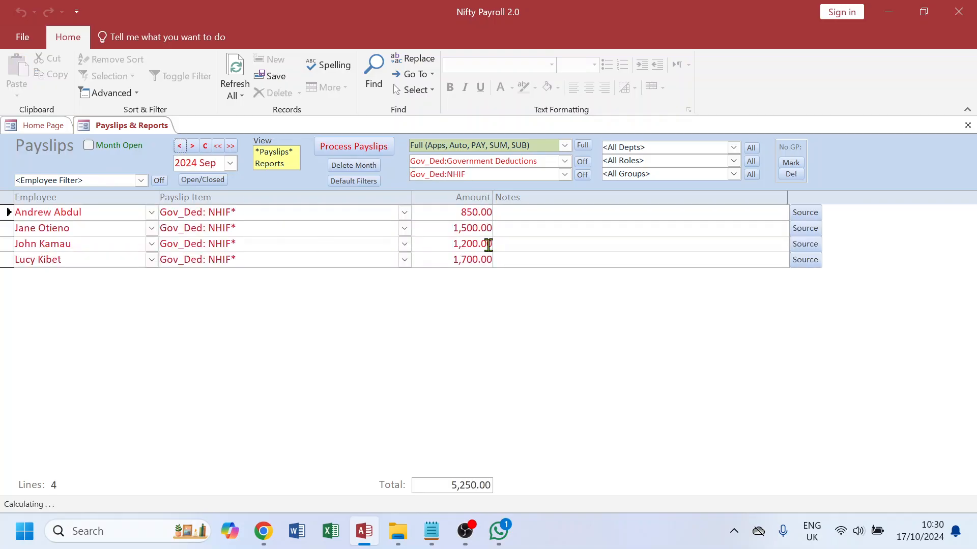
click(192, 146)
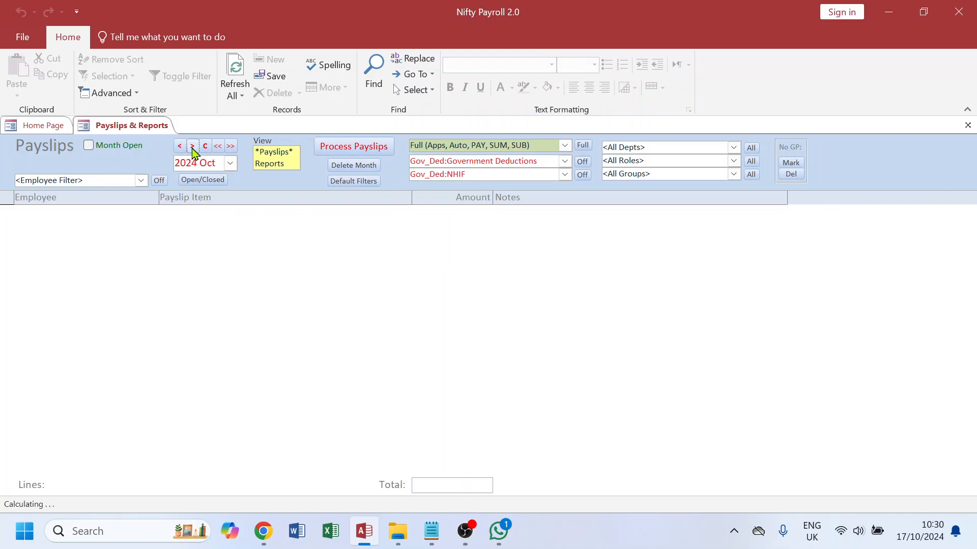
click(564, 175)
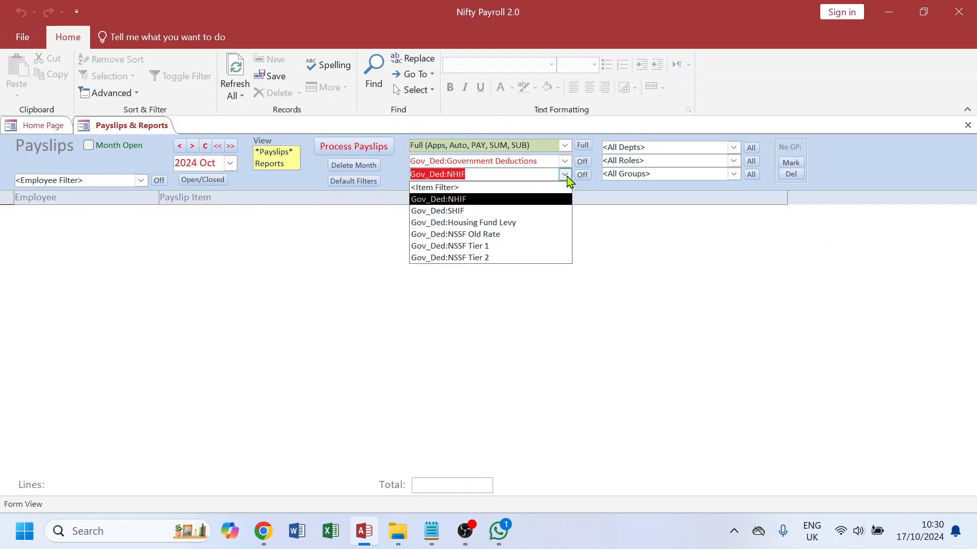
click(481, 212)
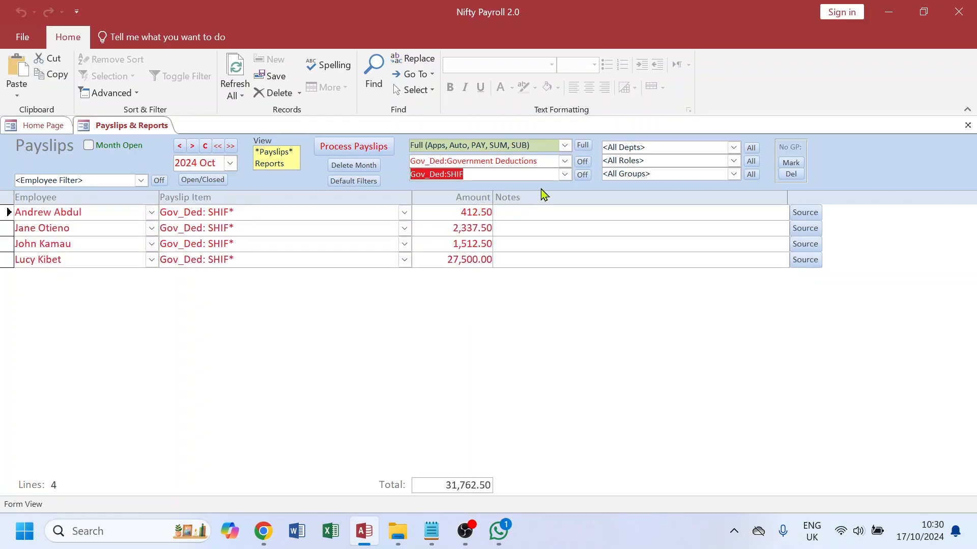
Step: Clear the section and item filters and switch the payslips view to Reports
click(583, 162)
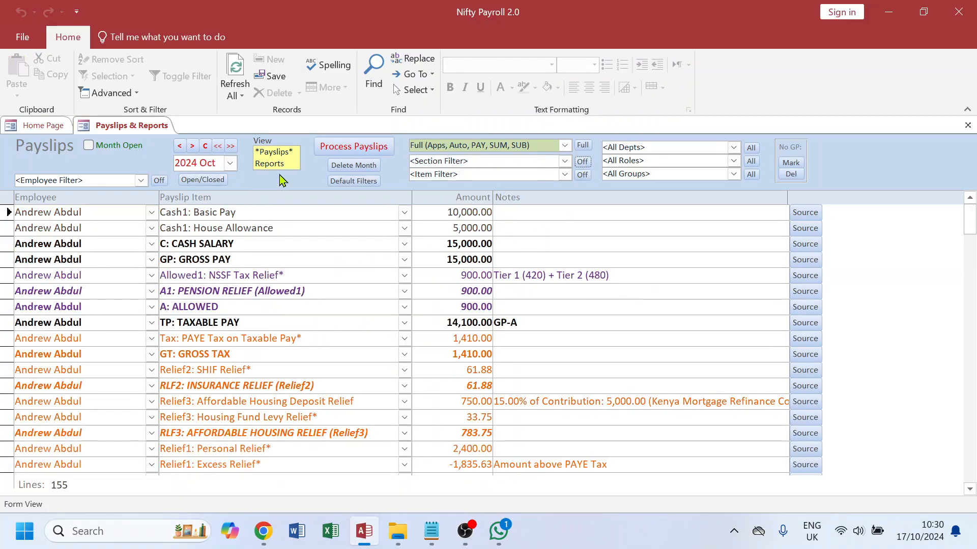
click(279, 164)
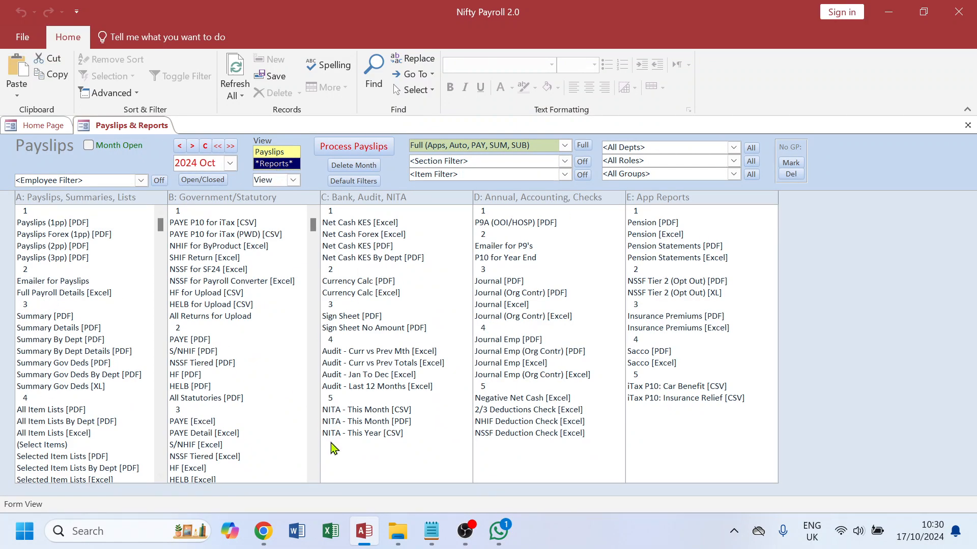
Step: Review the report lines listed under Reports in the Notepad update checklist
click(431, 531)
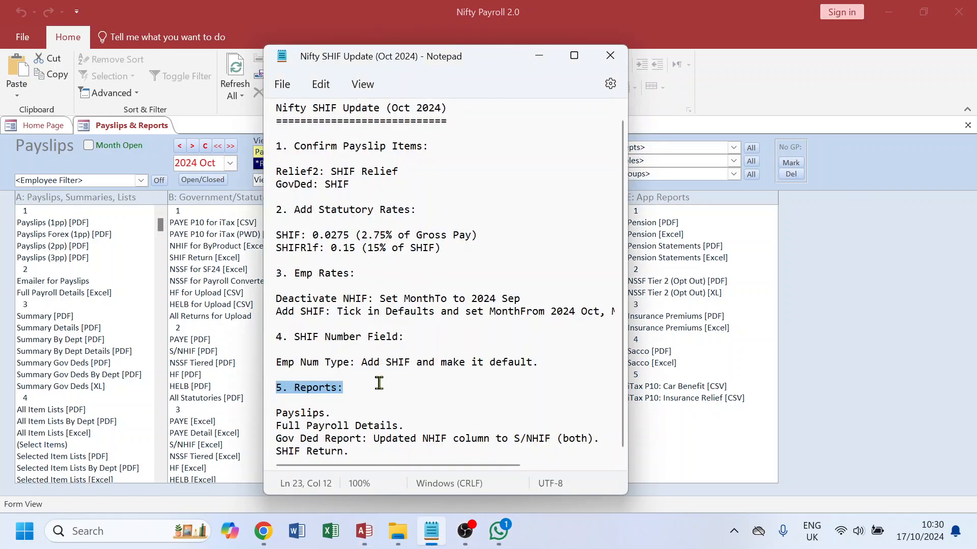
drag(334, 417, 273, 416)
drag(403, 426, 265, 431)
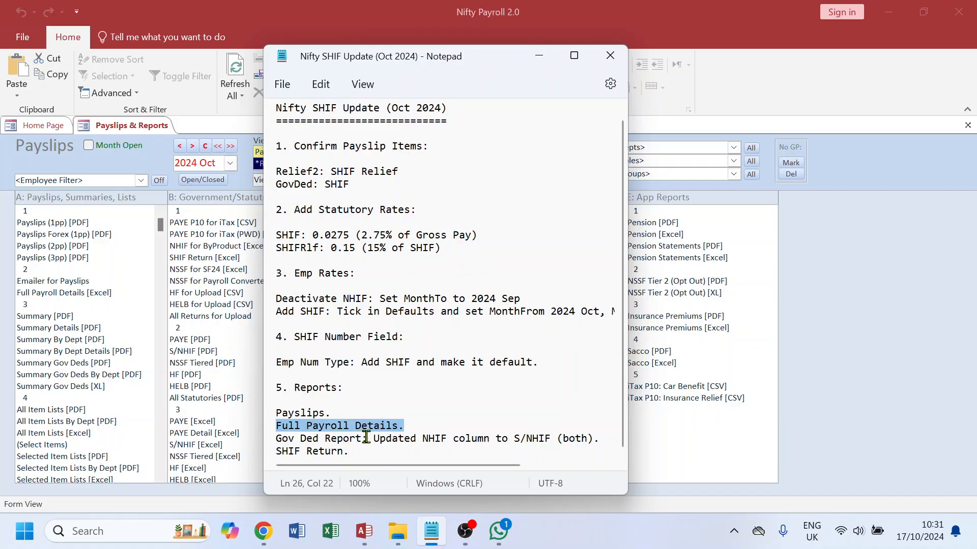
drag(367, 438, 277, 436)
drag(348, 452, 274, 451)
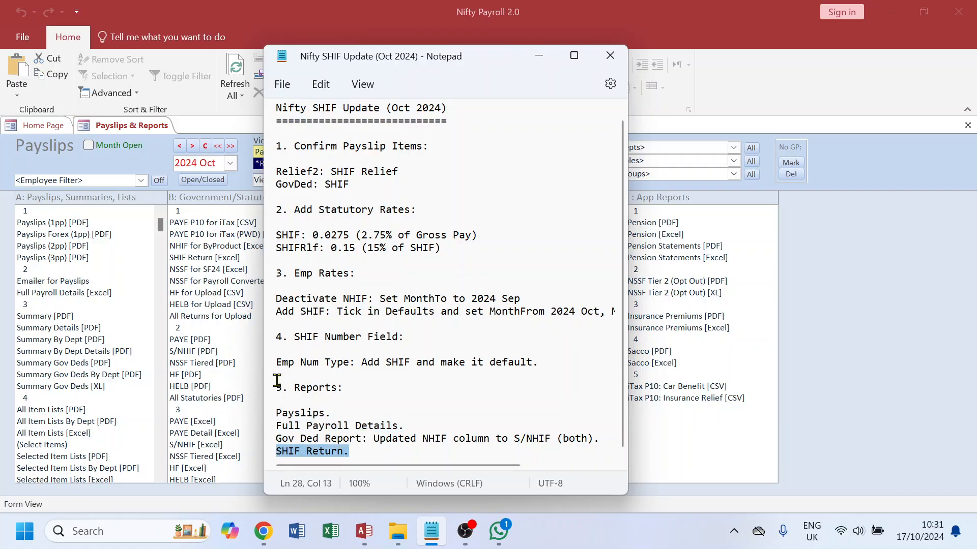
Step: Preview the October Payslips (1pp) PDF and page through to the last employee's payslip
click(127, 127)
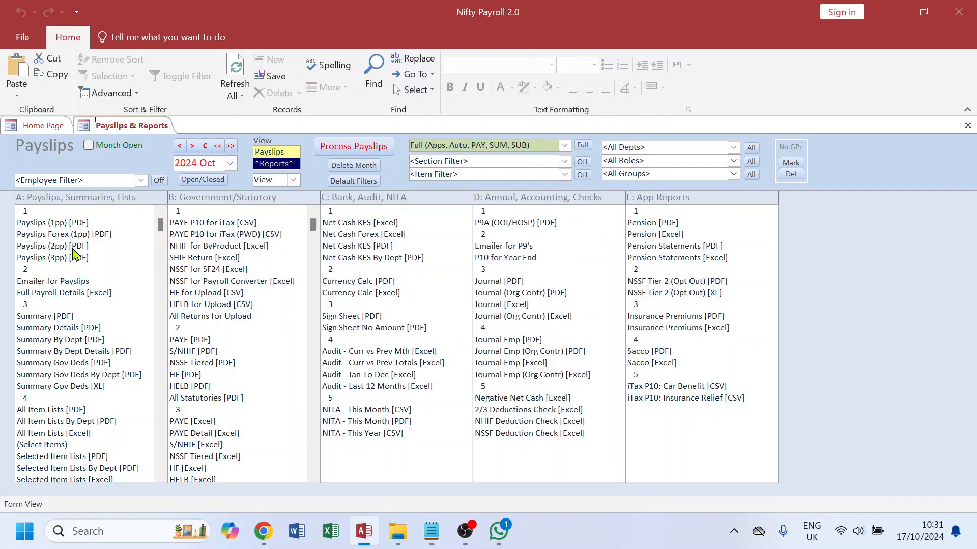
double_click(66, 226)
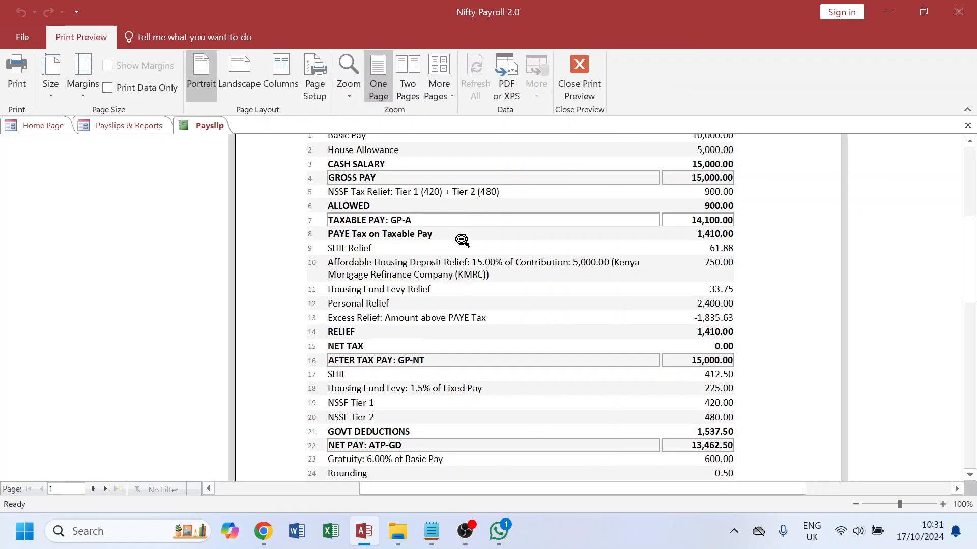
scroll(366, 381, up, 1)
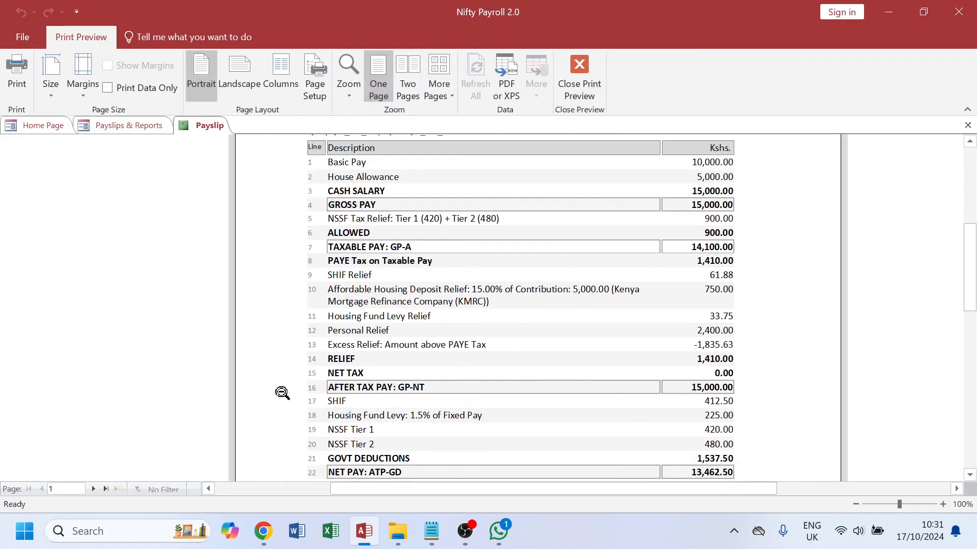
scroll(280, 395, up, 2)
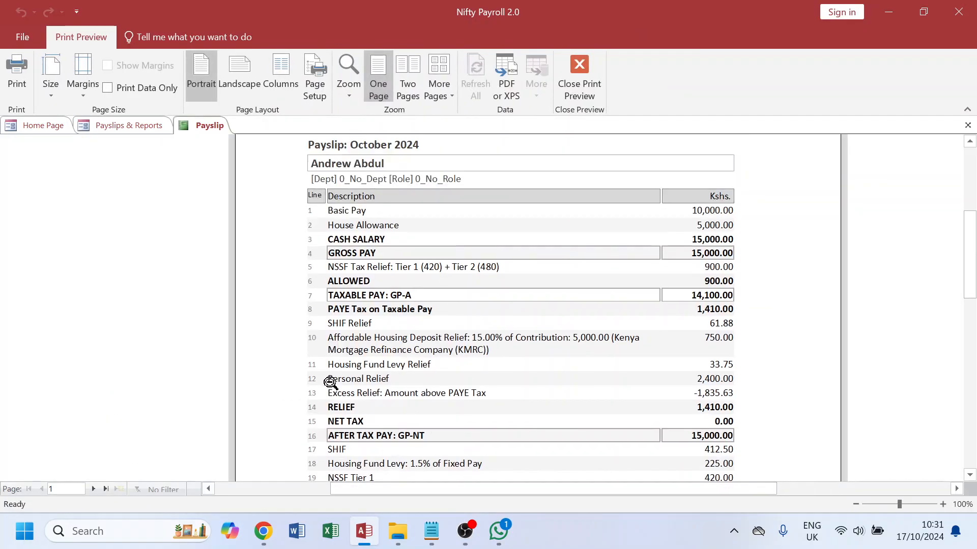
click(94, 489)
click(94, 489)
click(94, 490)
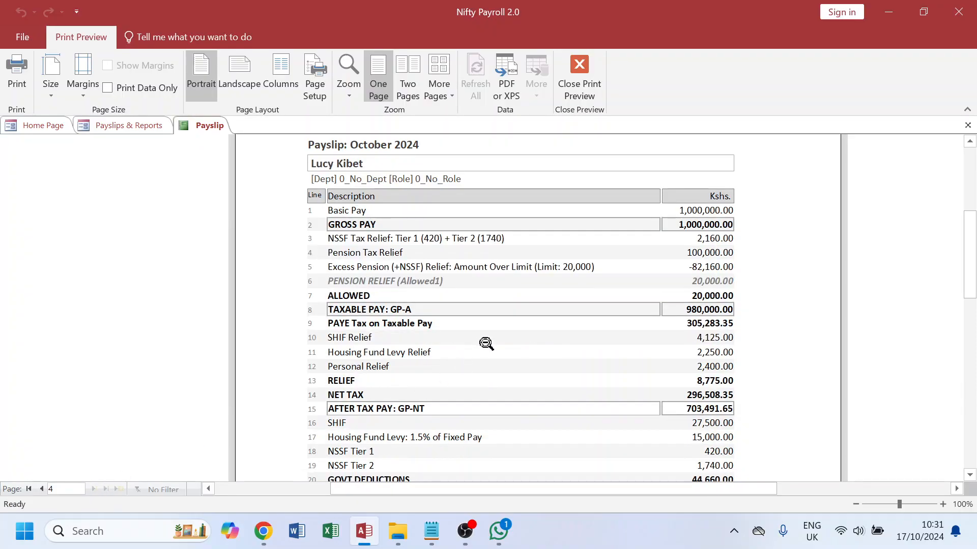
scroll(486, 344, down, 5)
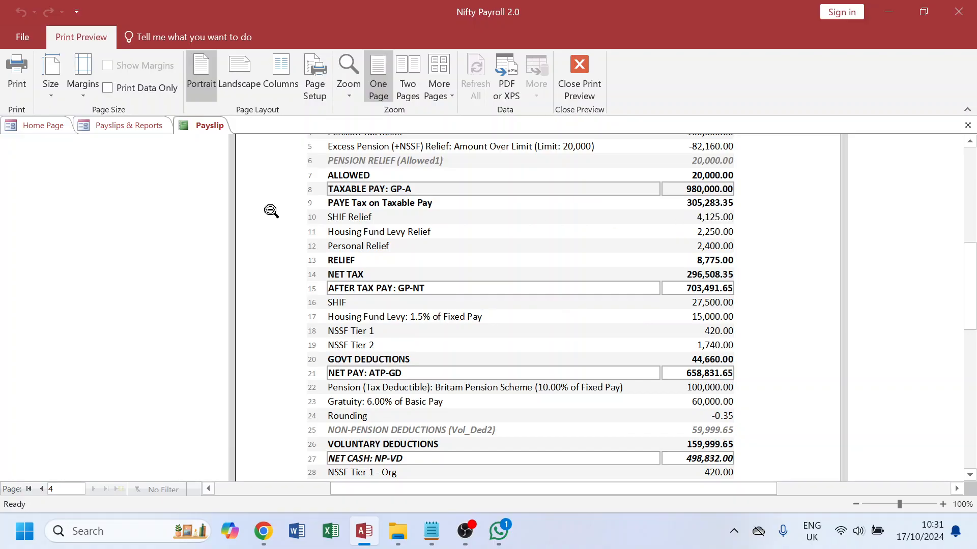
click(967, 125)
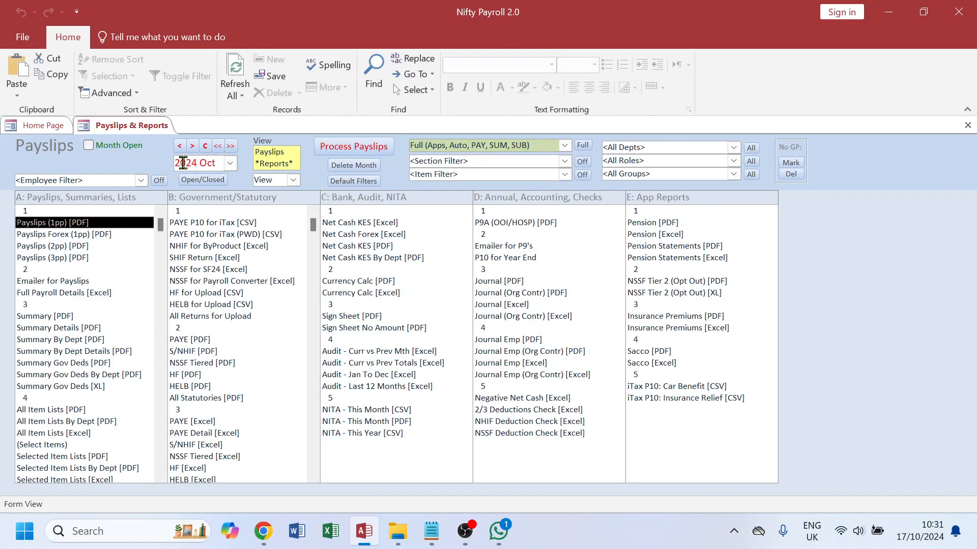
Step: Preview the 2024 Sep Payslips (1pp) PDF and page through to the last employee for comparison
click(180, 147)
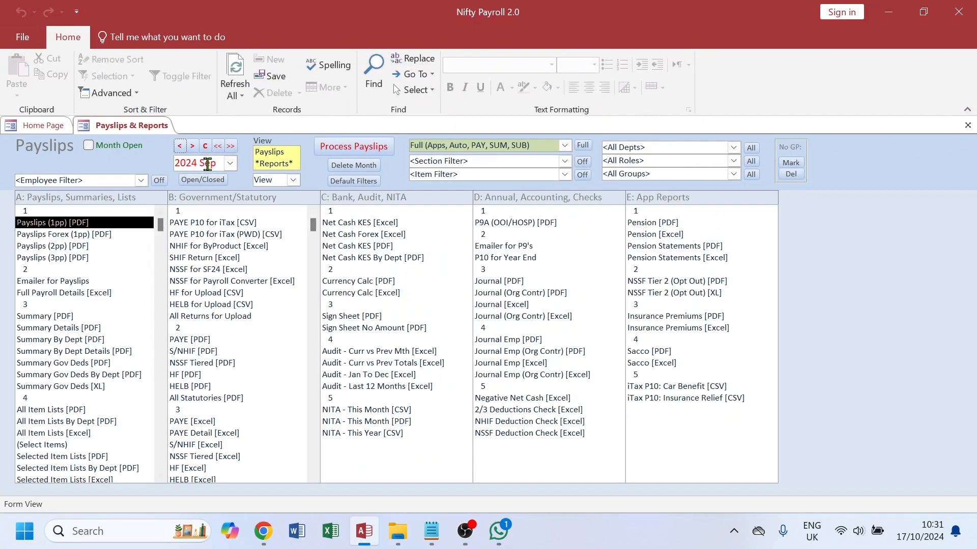
double_click(71, 224)
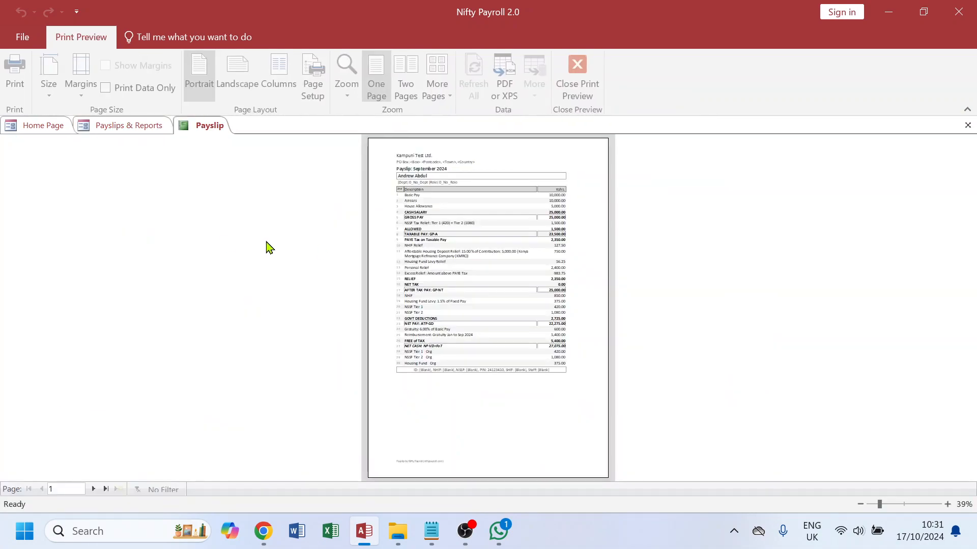
click(93, 488)
click(93, 489)
click(93, 489)
click(461, 288)
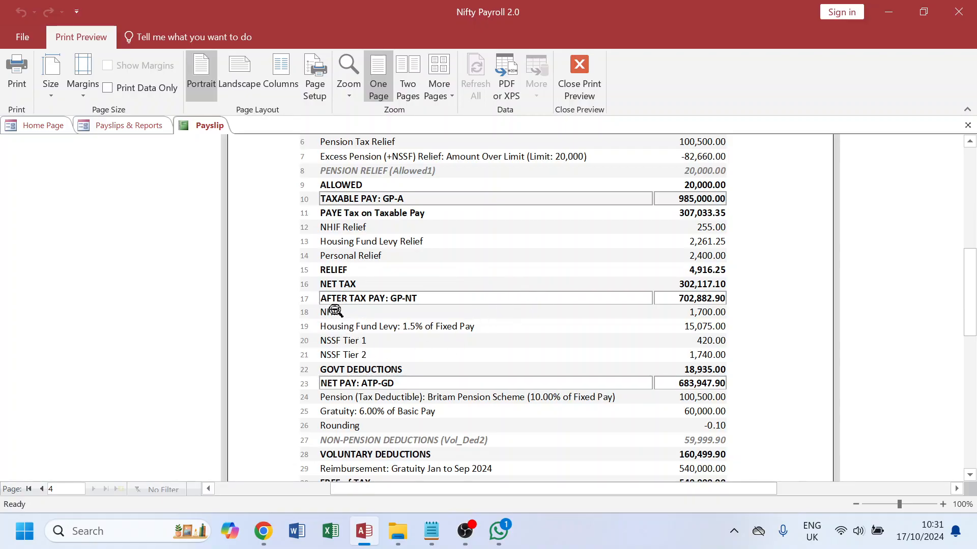
click(968, 125)
Step: Return to 2024 Oct and open the Full Payroll Details report, scrolling to the SHIF columns
click(193, 147)
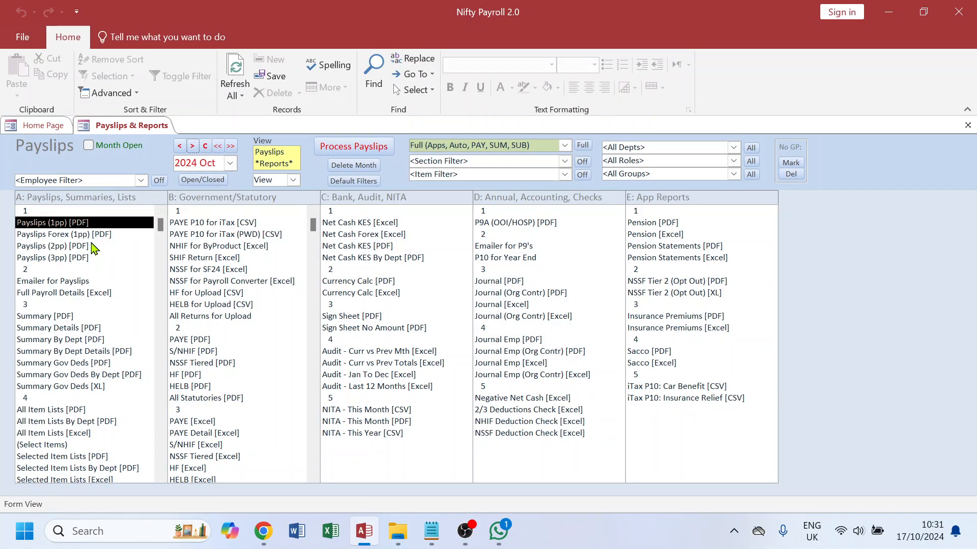
click(52, 295)
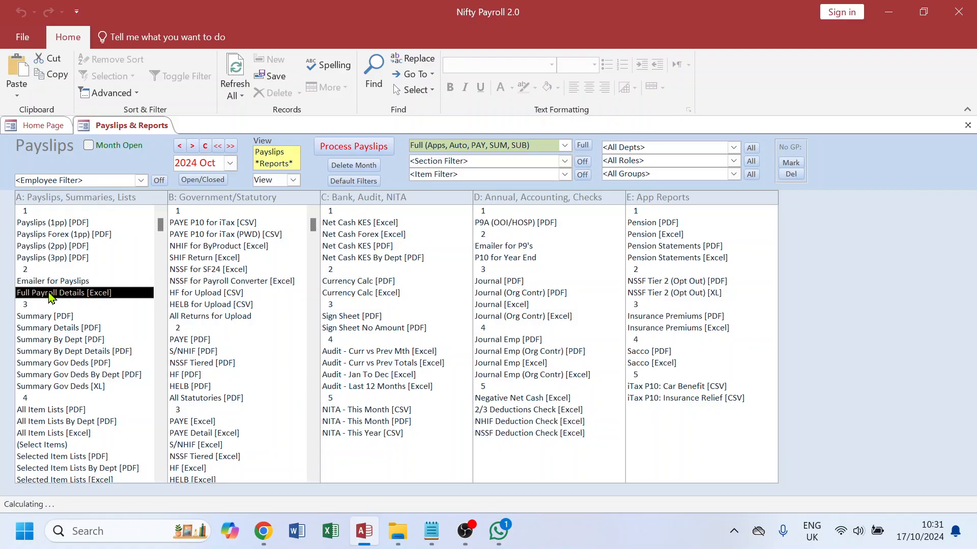
double_click(51, 294)
click(521, 490)
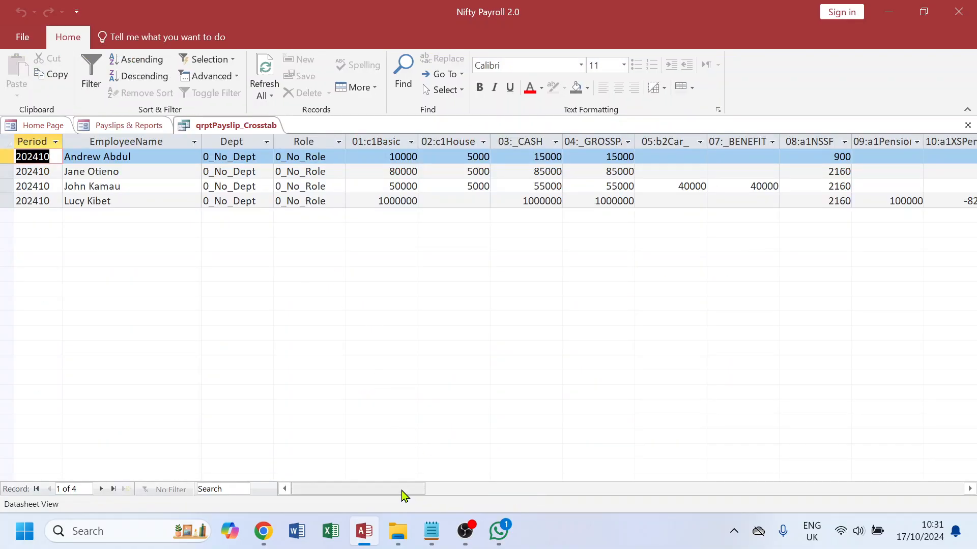
drag(521, 504, 675, 517)
drag(534, 157, 567, 157)
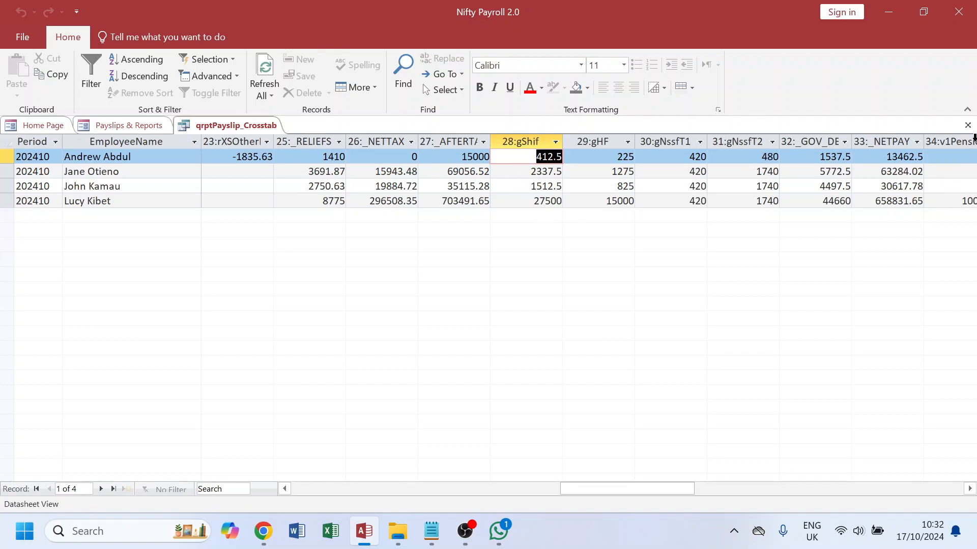
Step: Close the payroll details datasheet and preview the October Summary Gov Deds PDF report, dismissing the chat notification
click(968, 125)
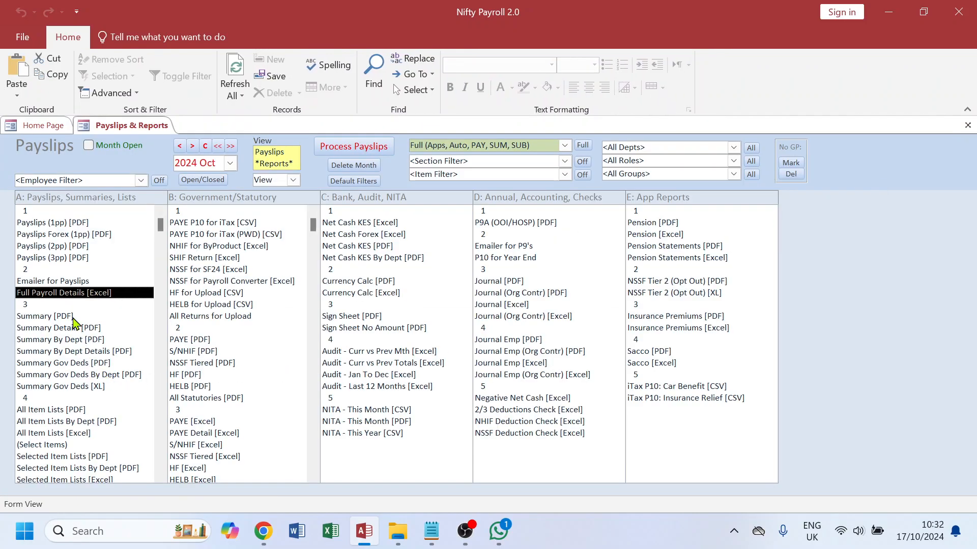
double_click(65, 363)
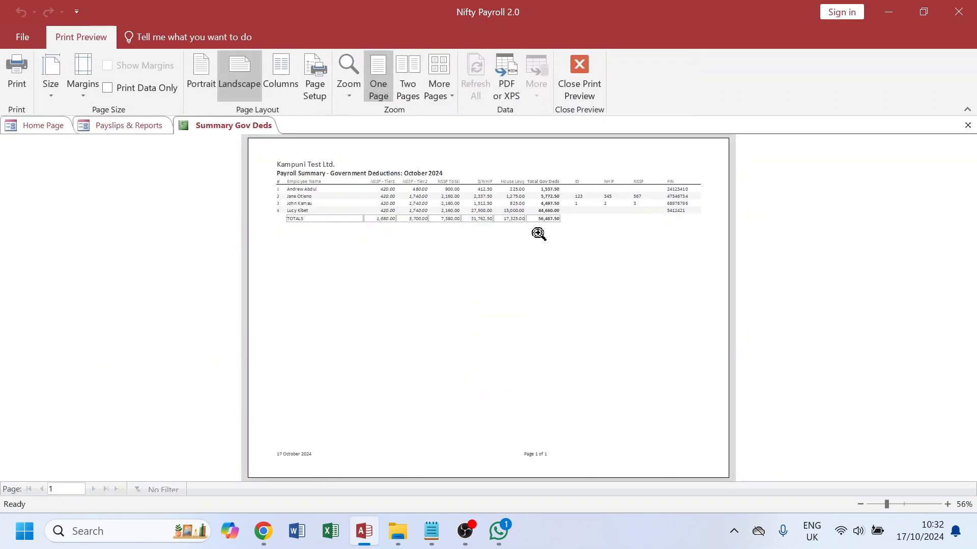
click(538, 233)
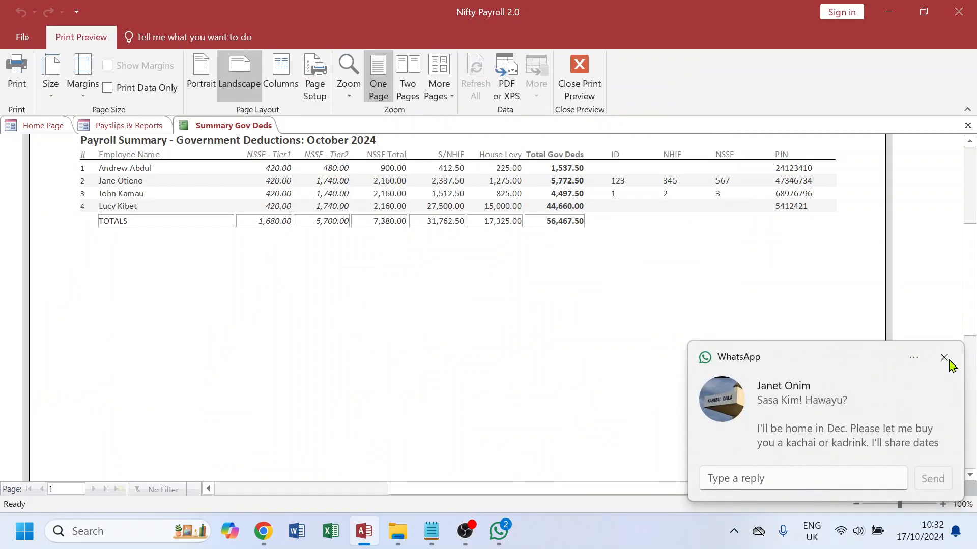
click(946, 358)
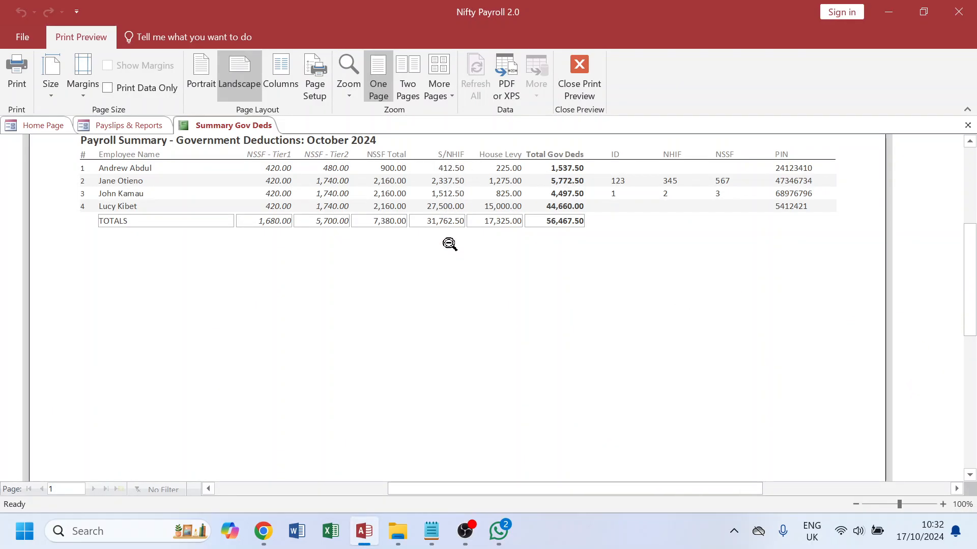
click(967, 126)
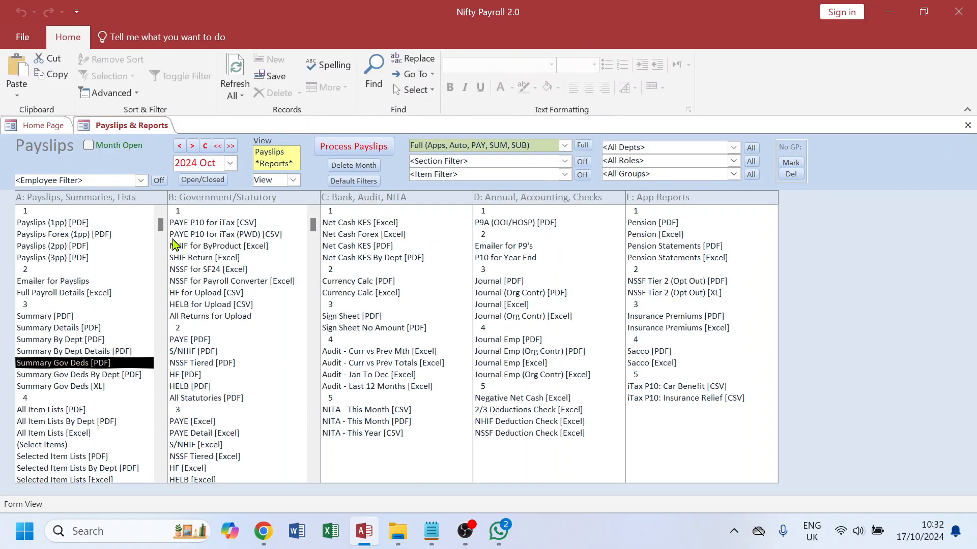
Step: Switch to 2024 Sep and preview the Summary Gov Deds PDF report for comparison
click(179, 146)
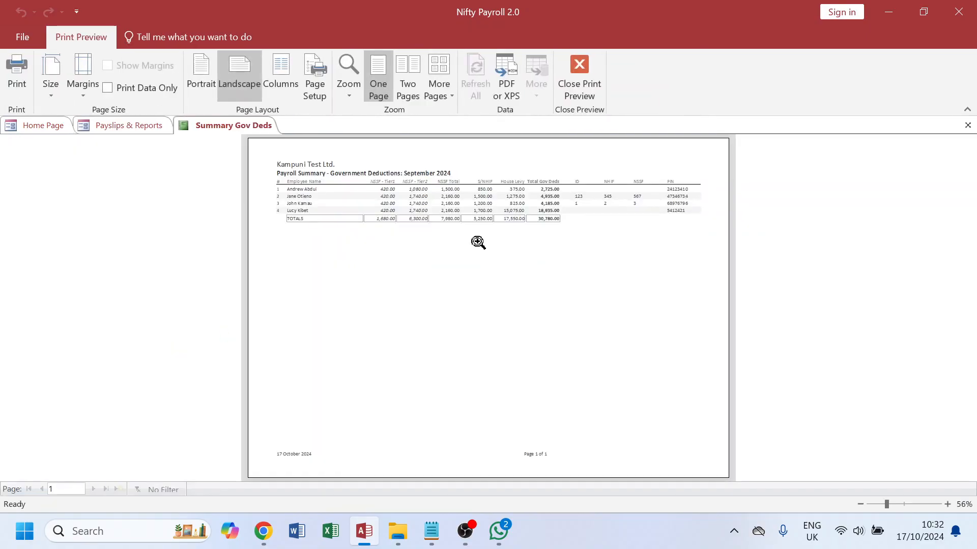
click(466, 193)
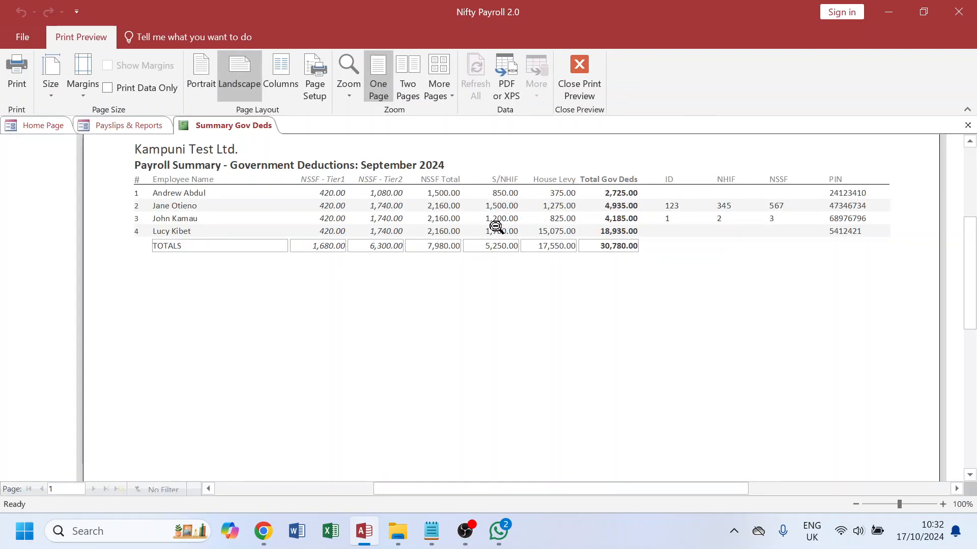
click(968, 126)
Step: Return to 2024 Oct and preview the Summary Gov Deds By Dept PDF report
click(192, 146)
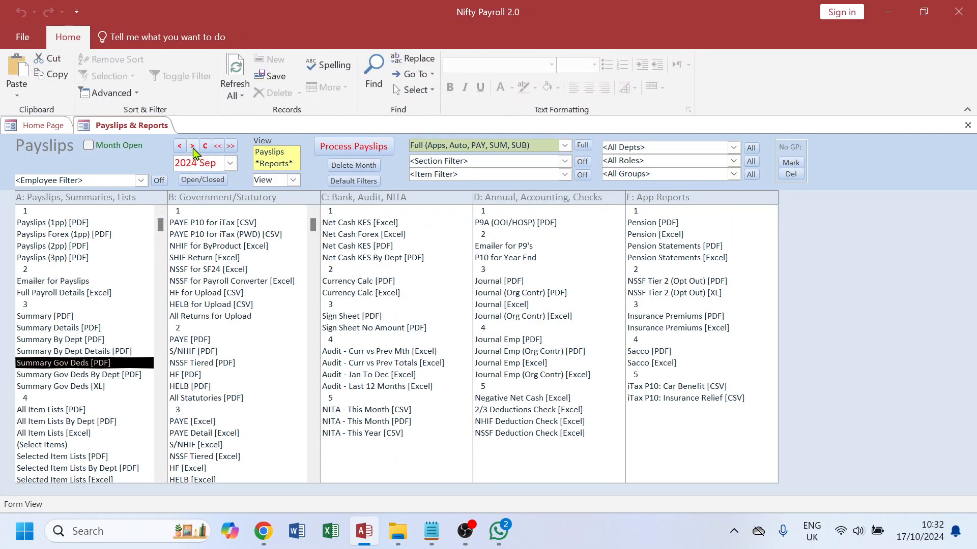
double_click(70, 376)
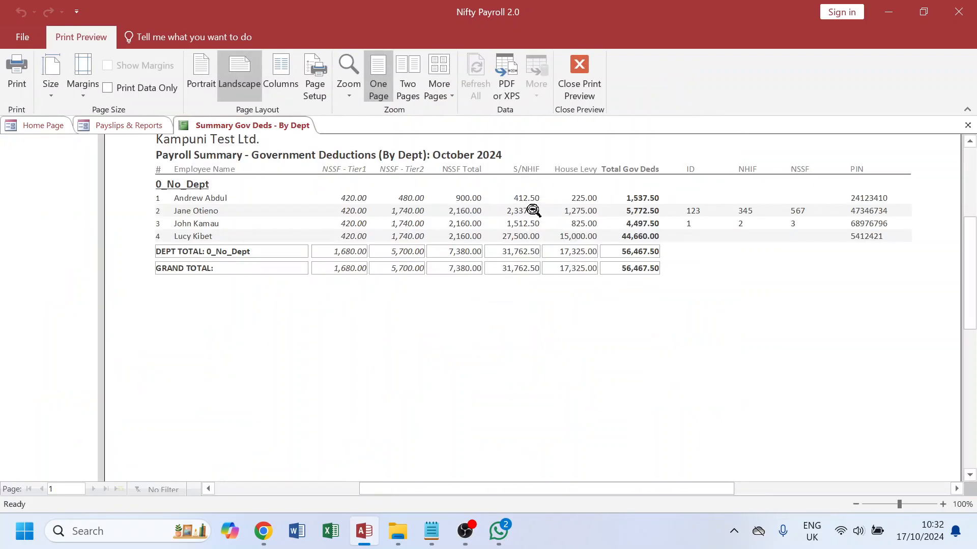
click(967, 125)
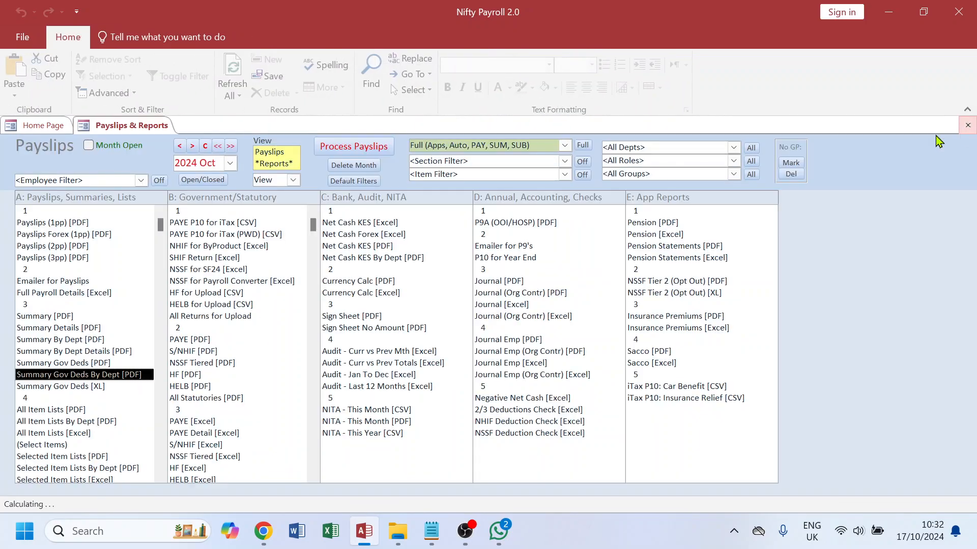
Step: Open the October Summary Gov Deds XL datasheet and scroll across its deduction columns
double_click(68, 388)
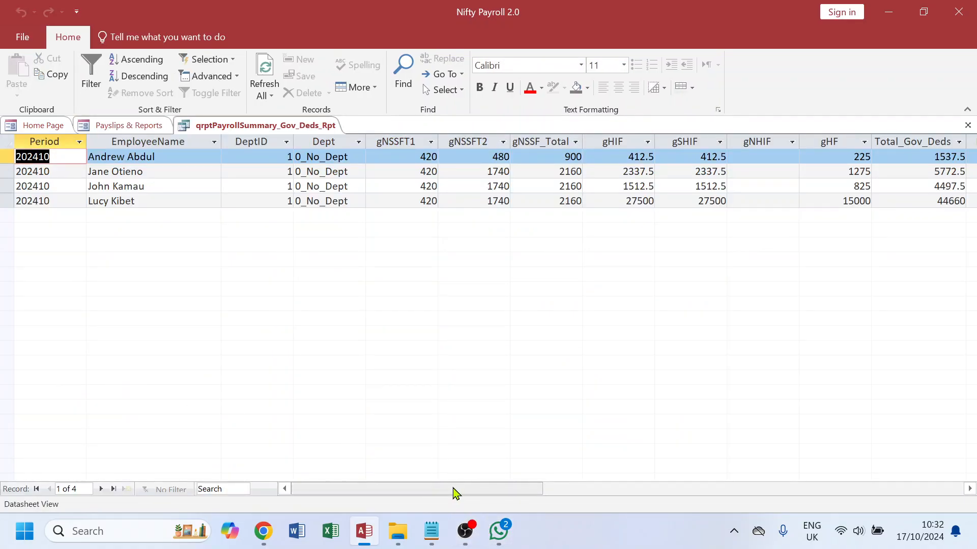
drag(460, 489, 501, 489)
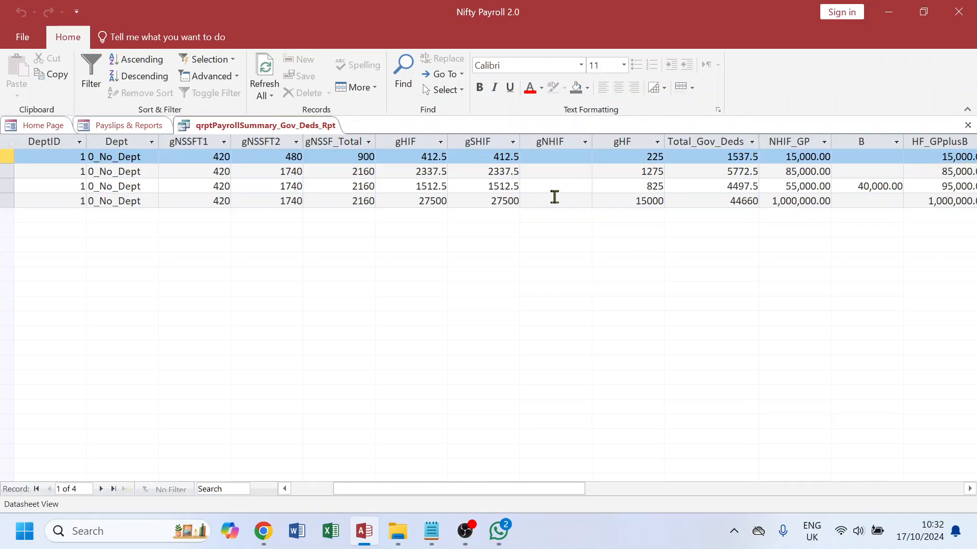
click(968, 127)
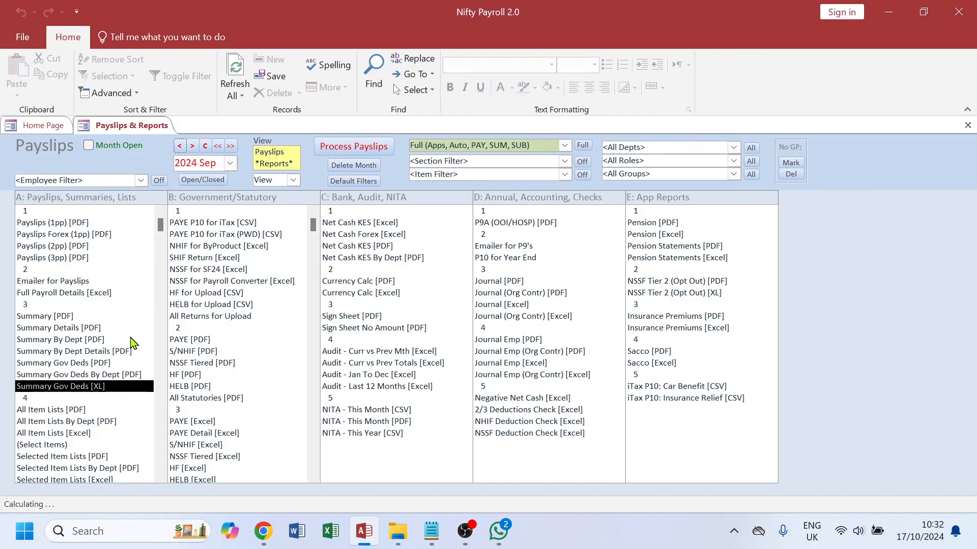
Step: Open the September Summary Gov Deds XL datasheet to compare the NHIF and SHIF columns
double_click(103, 388)
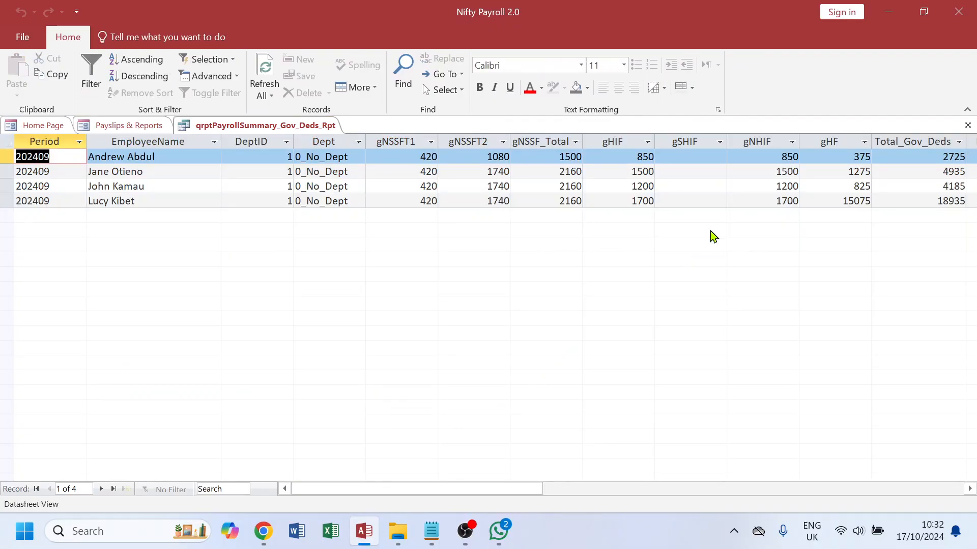
click(968, 125)
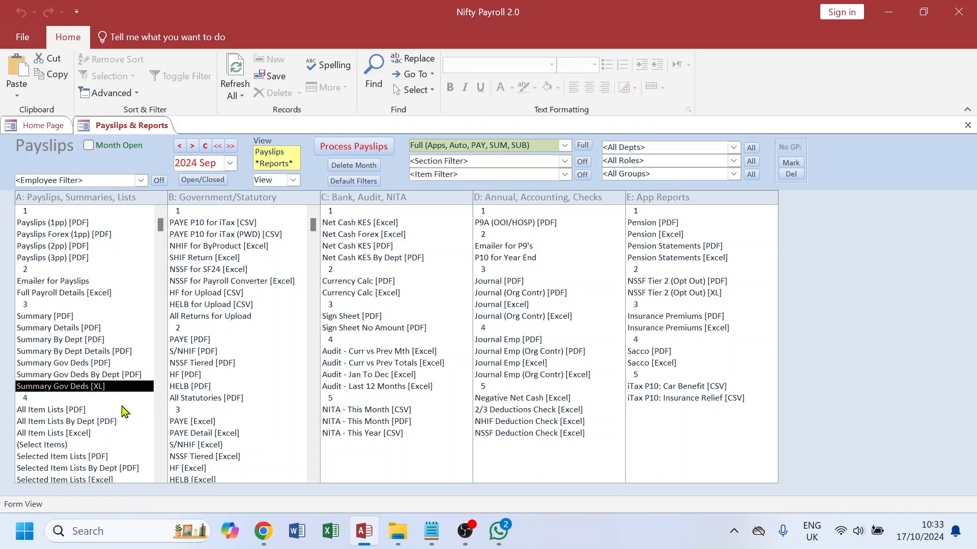
Step: Check the reports list in the Notepad checklist, then preview the September S/NHIF PDF report
click(432, 531)
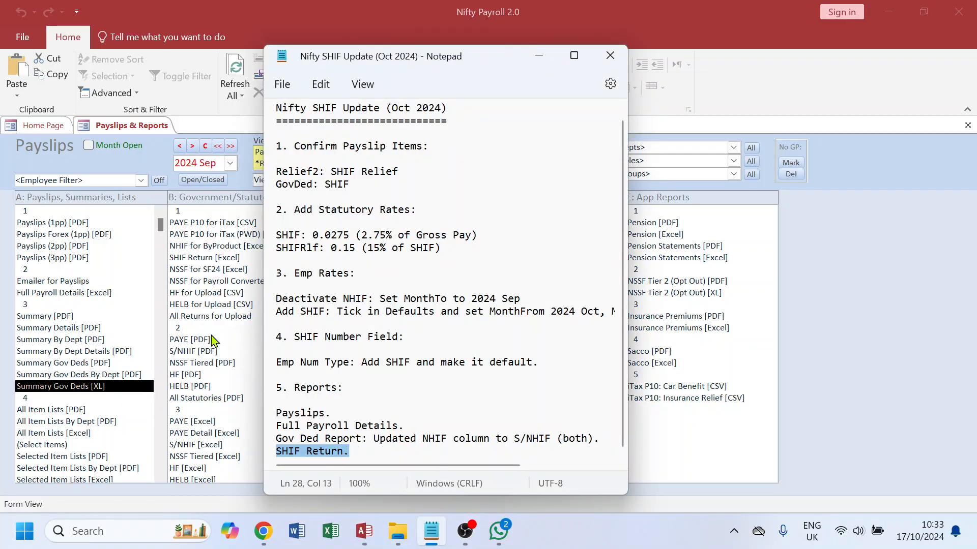
click(146, 163)
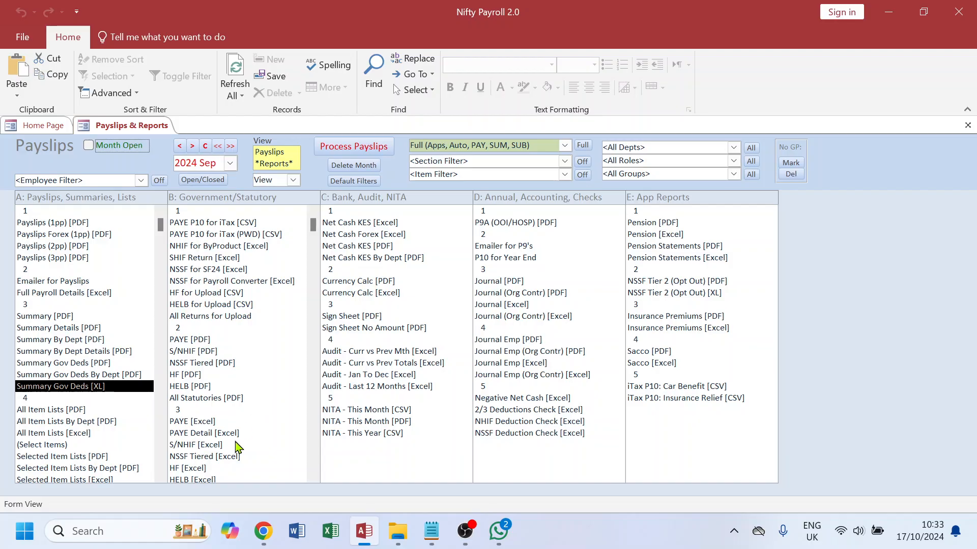
double_click(199, 352)
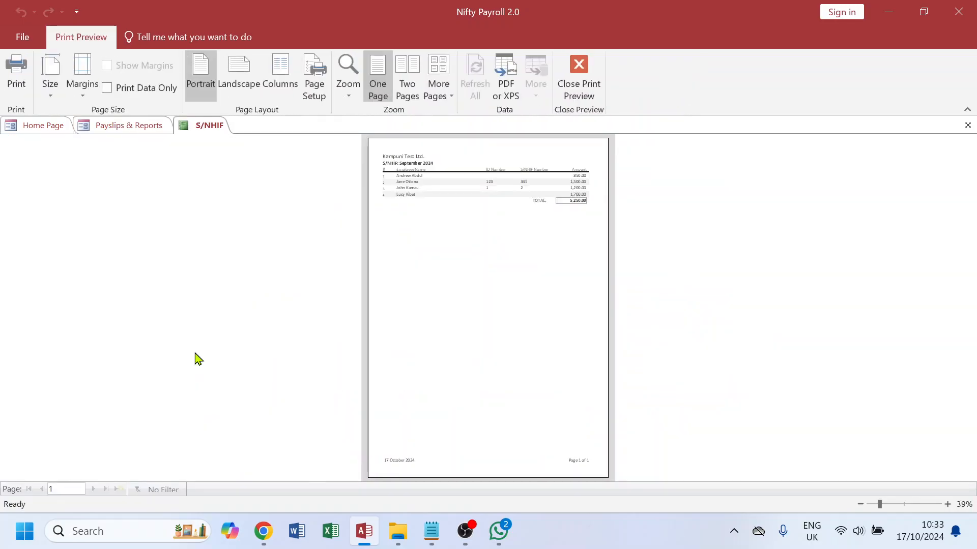
click(578, 187)
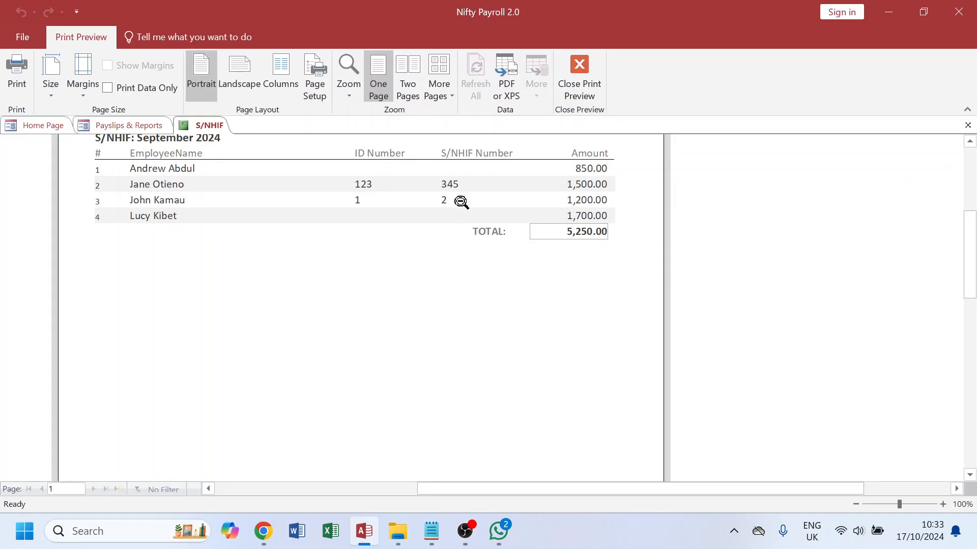
click(967, 125)
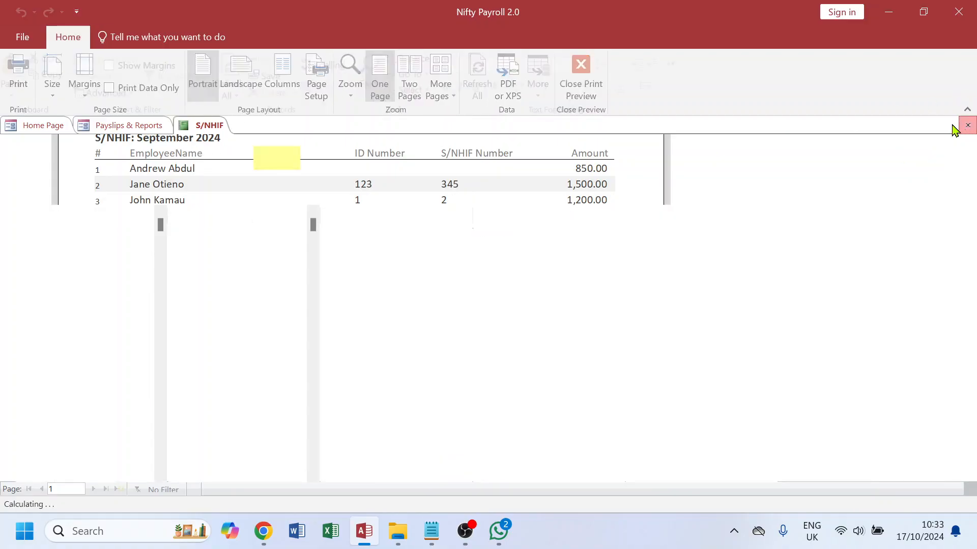
Step: Switch to 2024 Oct and preview the S/NHIF PDF report
click(193, 146)
click(217, 352)
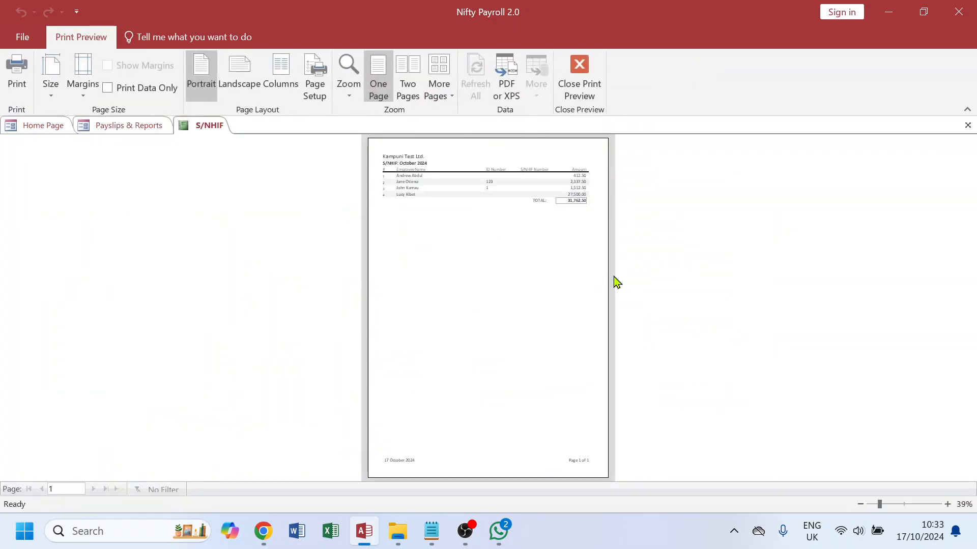
click(577, 183)
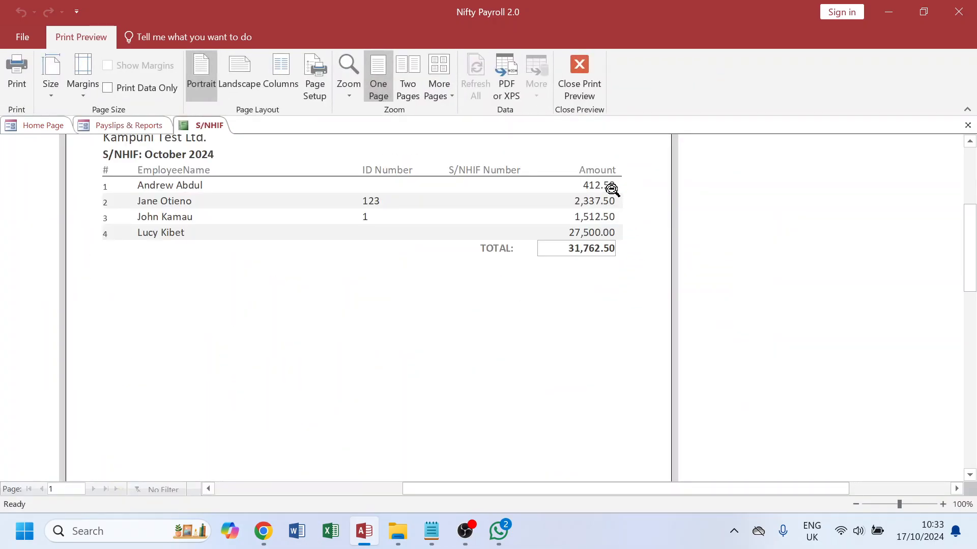
click(968, 125)
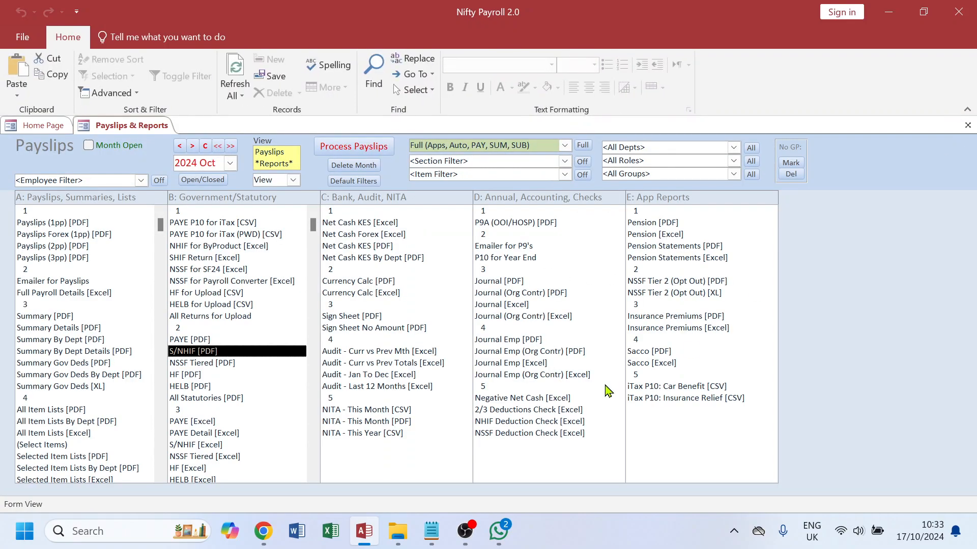
Step: Open the S/NHIF Excel datasheet for October, then for September to compare
click(206, 447)
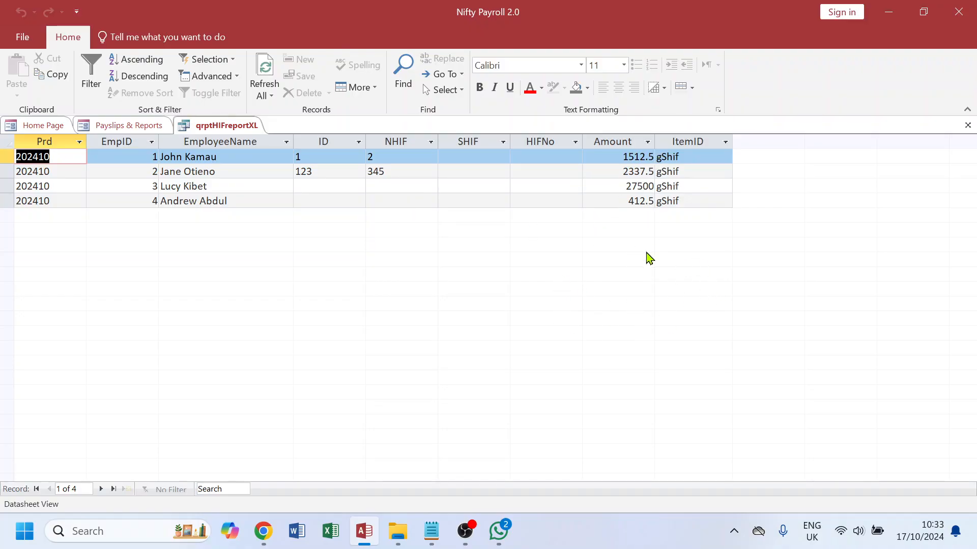
click(967, 125)
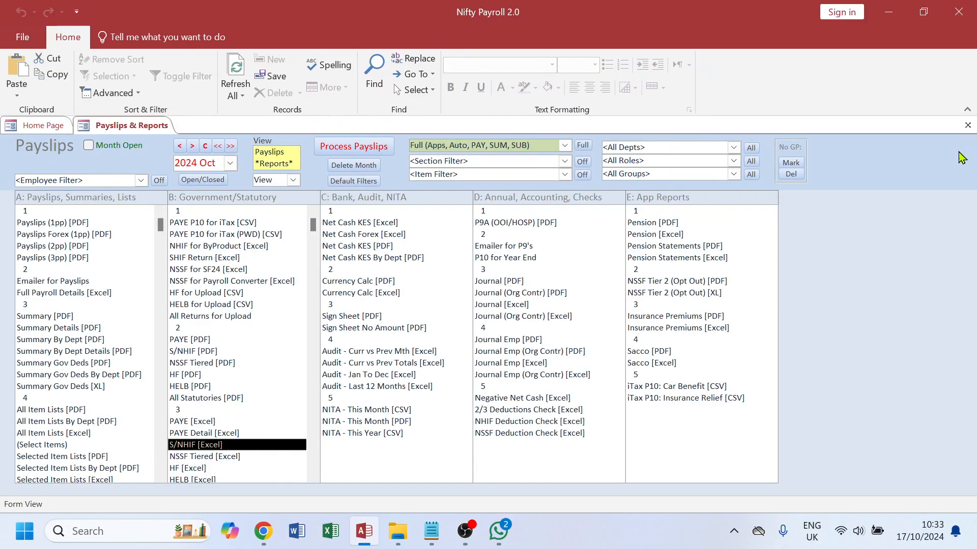
click(179, 146)
double_click(224, 446)
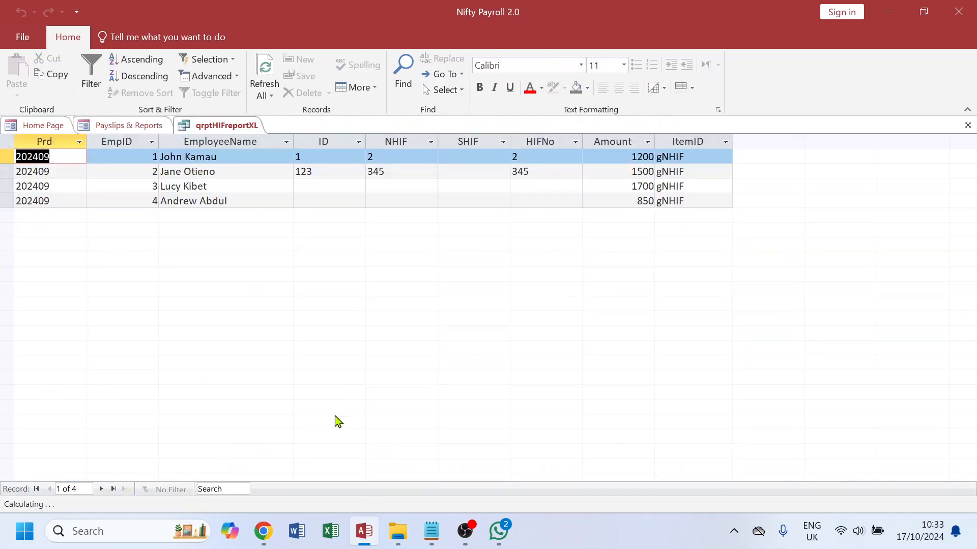
click(967, 125)
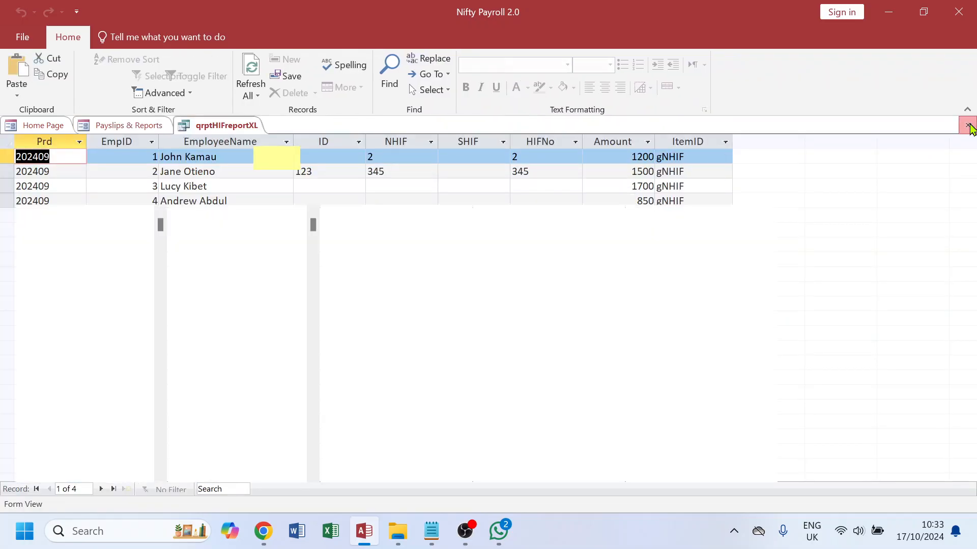
Step: Return to 2024 Oct and reopen the S/NHIF Excel datasheet
click(192, 146)
double_click(212, 447)
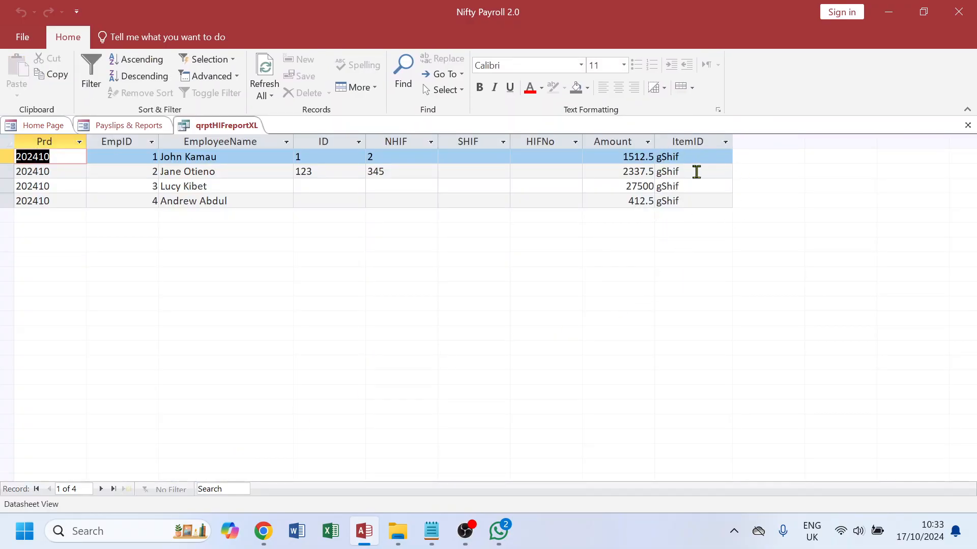
click(968, 125)
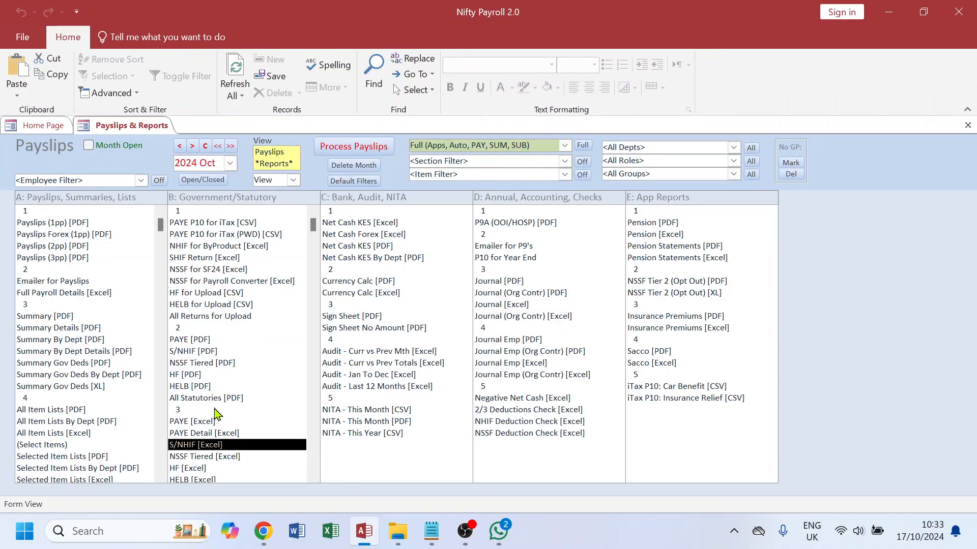
Step: Open the October SHIF Return Excel datasheet to review its columns
double_click(214, 258)
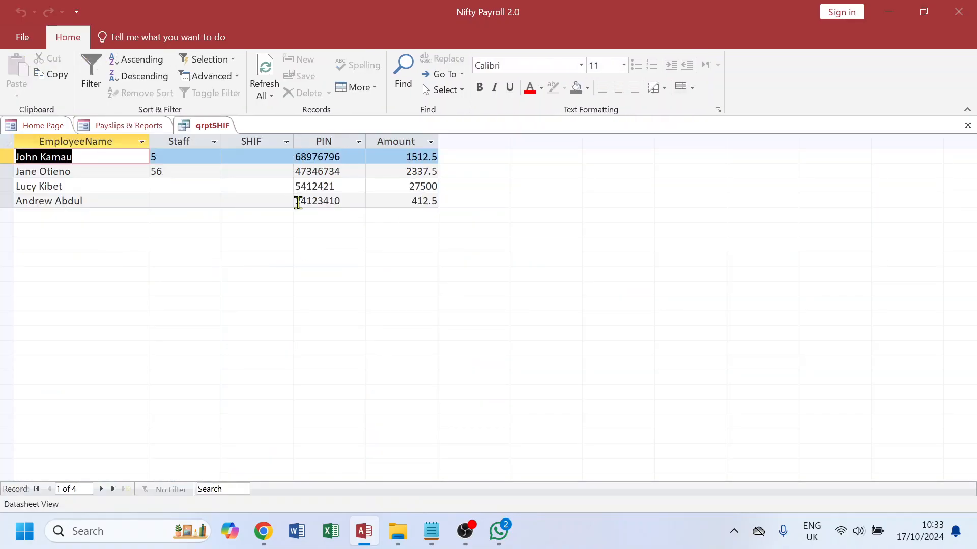
click(968, 125)
click(293, 180)
click(282, 206)
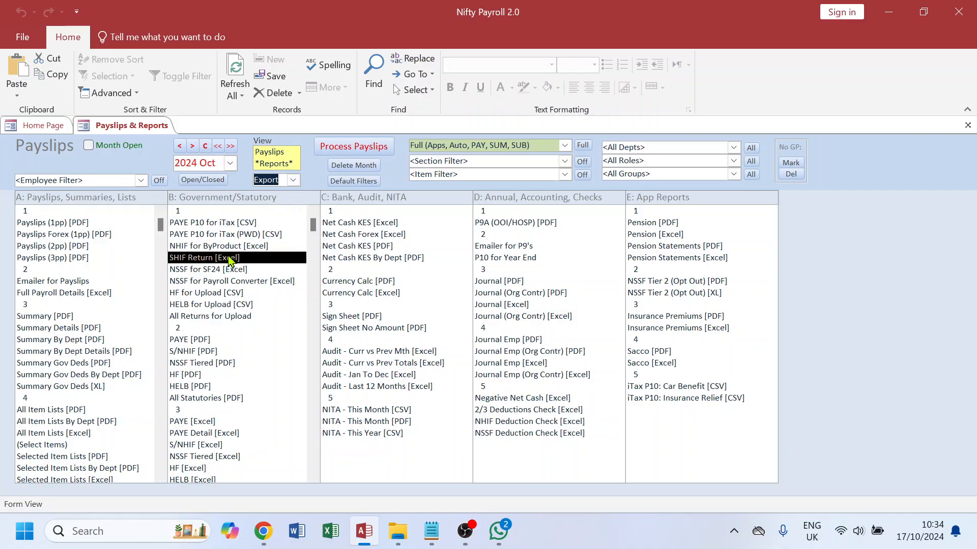
click(293, 181)
click(284, 193)
Step: Switch back to the Notepad SHIF update checklist
click(431, 531)
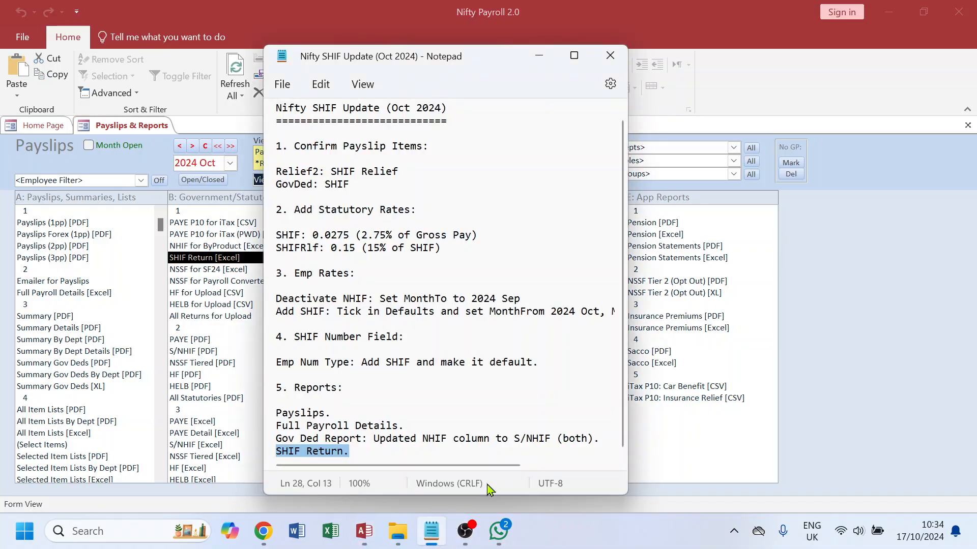